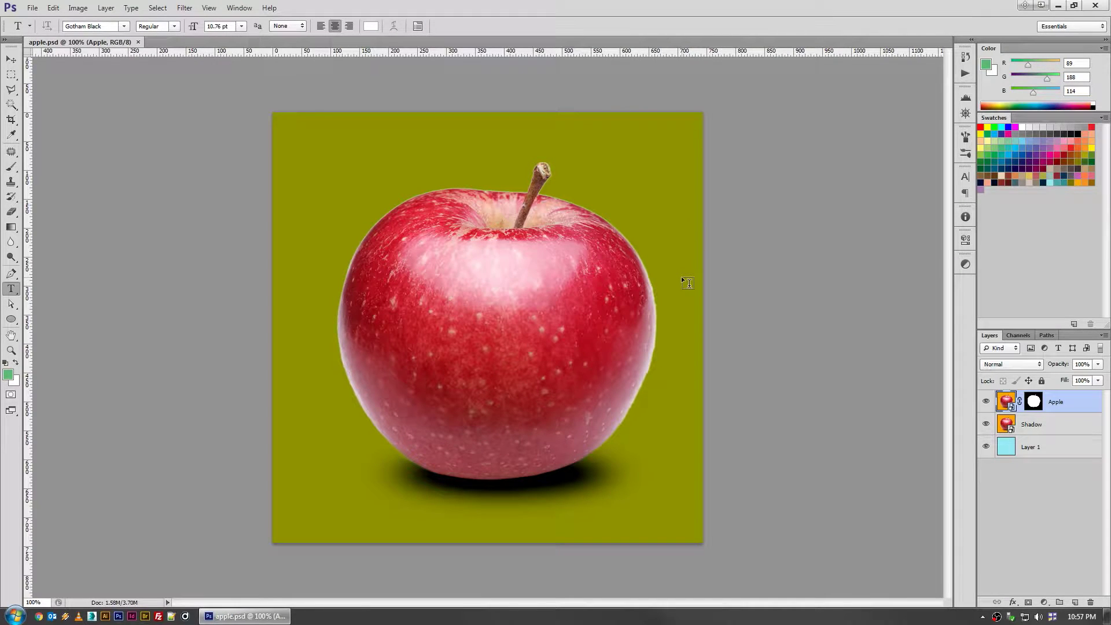
With the Move tool active, bring up the Shadow layer's context menu in the Layers panel.
left_click(11, 60)
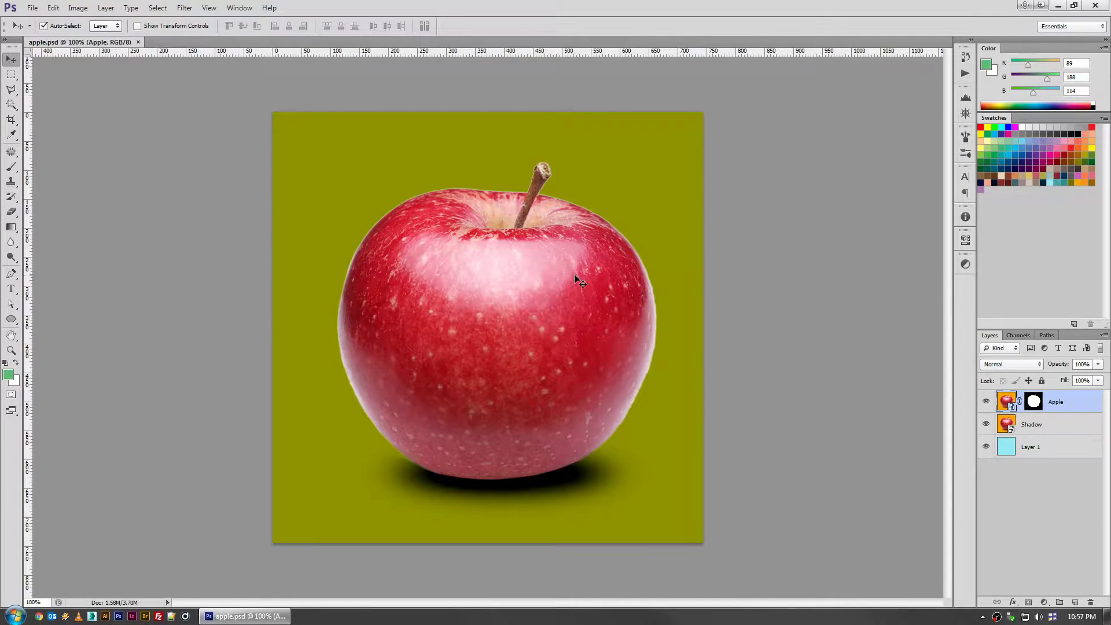
right_click(1037, 421)
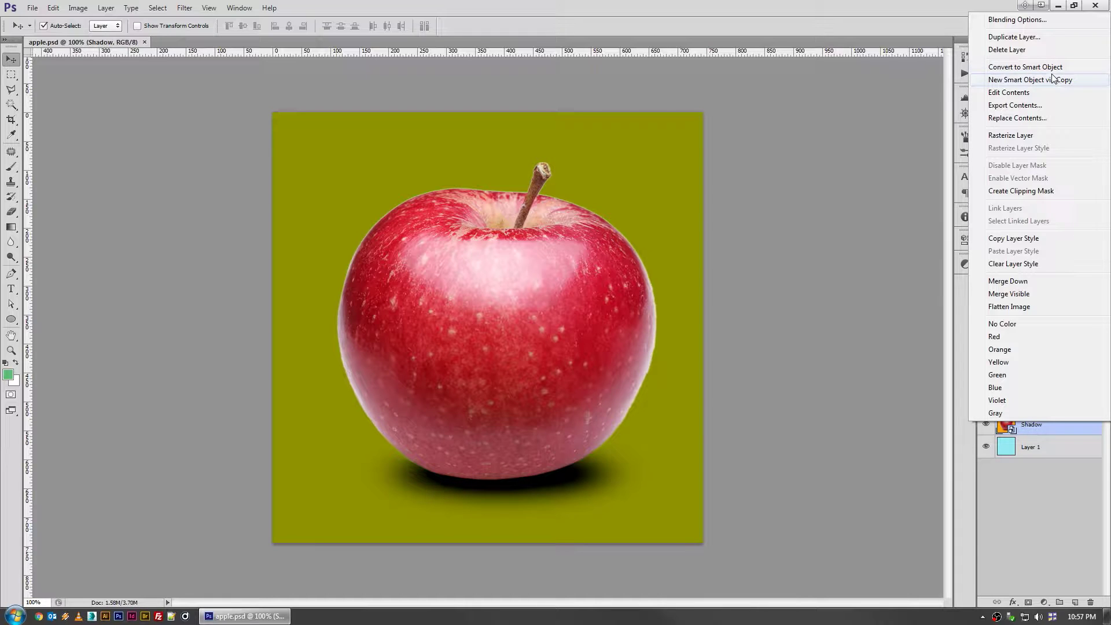
Select the Apple layer, nudge the apple up slightly, and hide the Shadow layer.
left_click(831, 194)
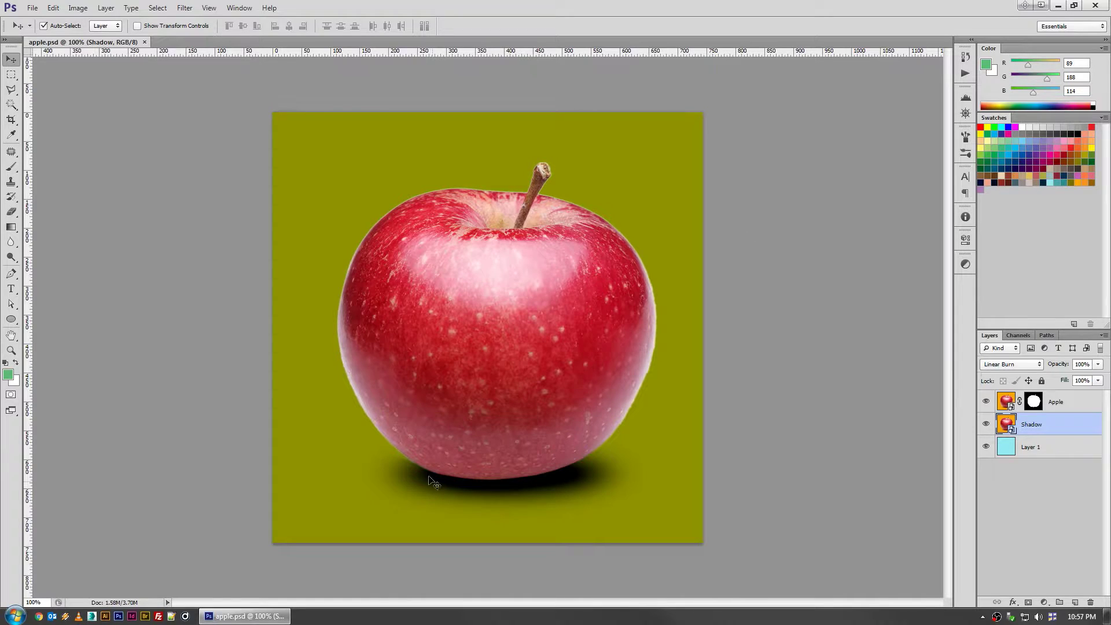
left_click(544, 301)
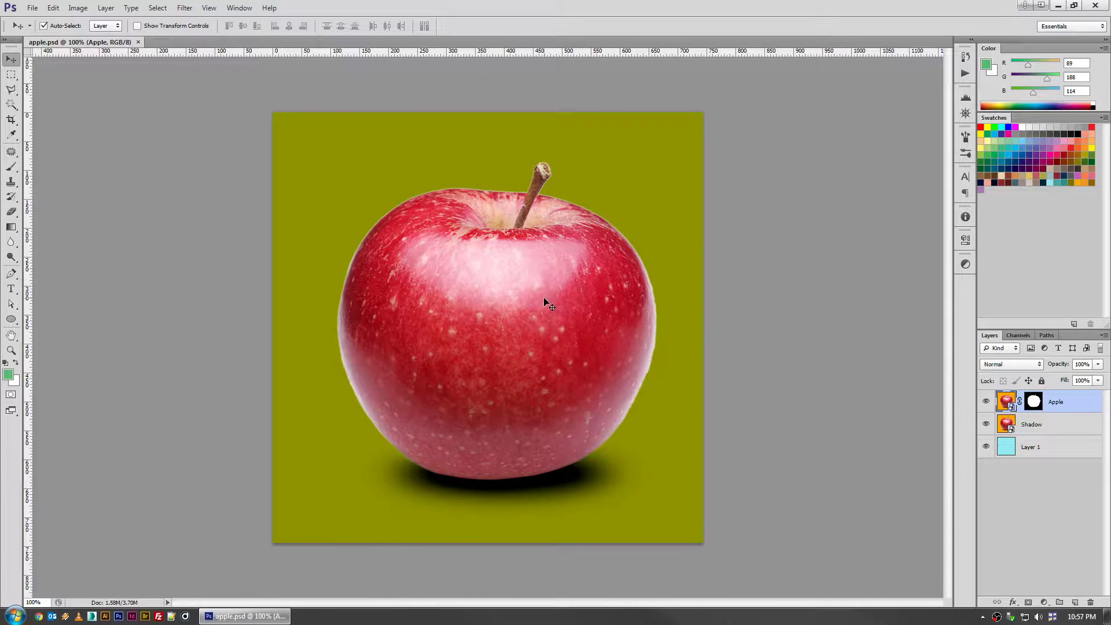
key("Up")
left_click(985, 424)
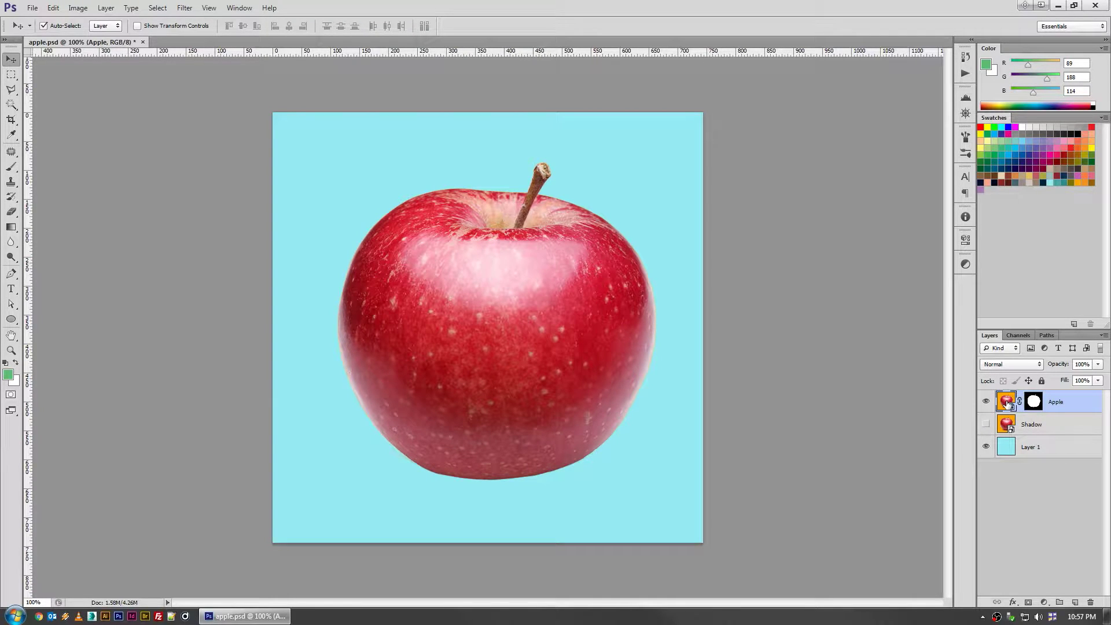
Duplicate the Apple layer into an 'Apple copy' layer with its own mask.
right_click(1062, 398)
left_click(1069, 403)
left_click_drag(1068, 403, 1074, 601)
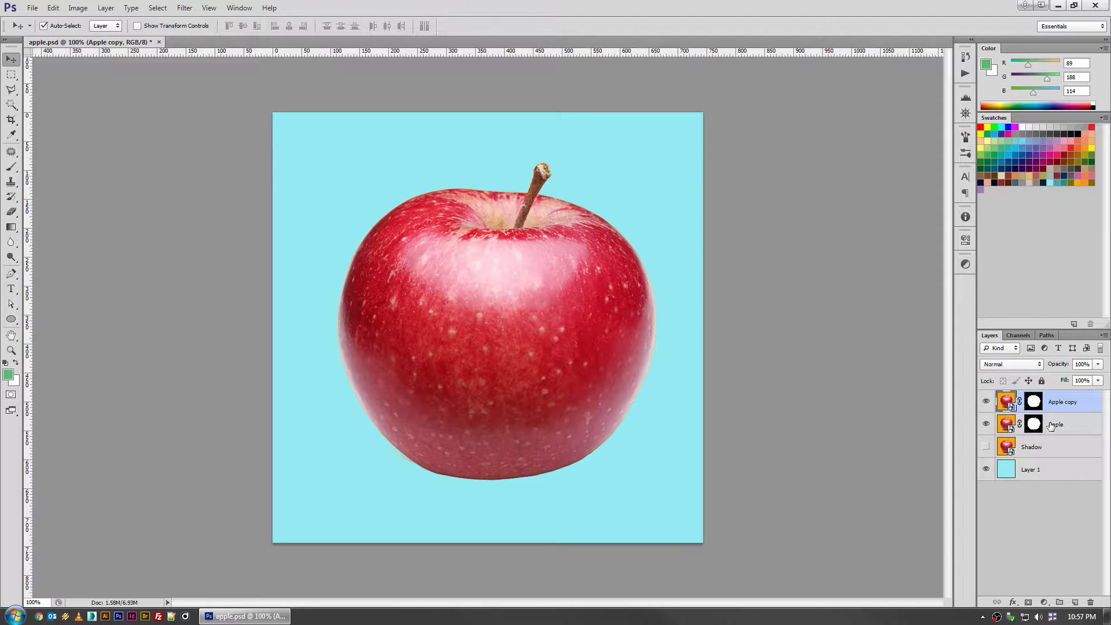
Brush a green zigzag inside the Shadow.psb smart object, save it, then hide Apple copy in apple.psd.
double_click(1007, 425)
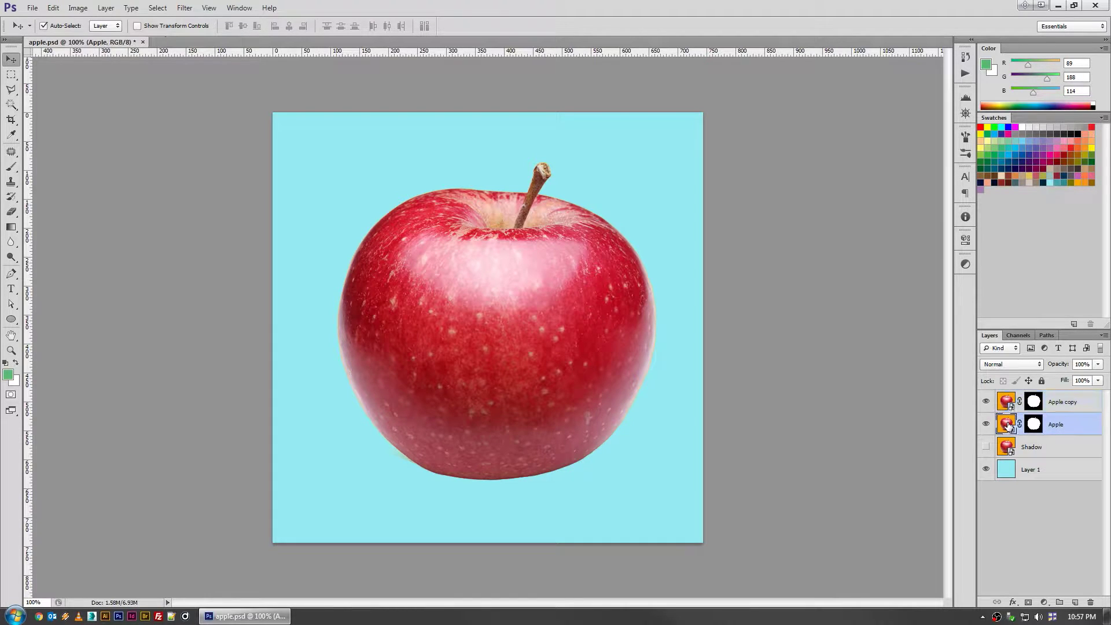
left_click(11, 167)
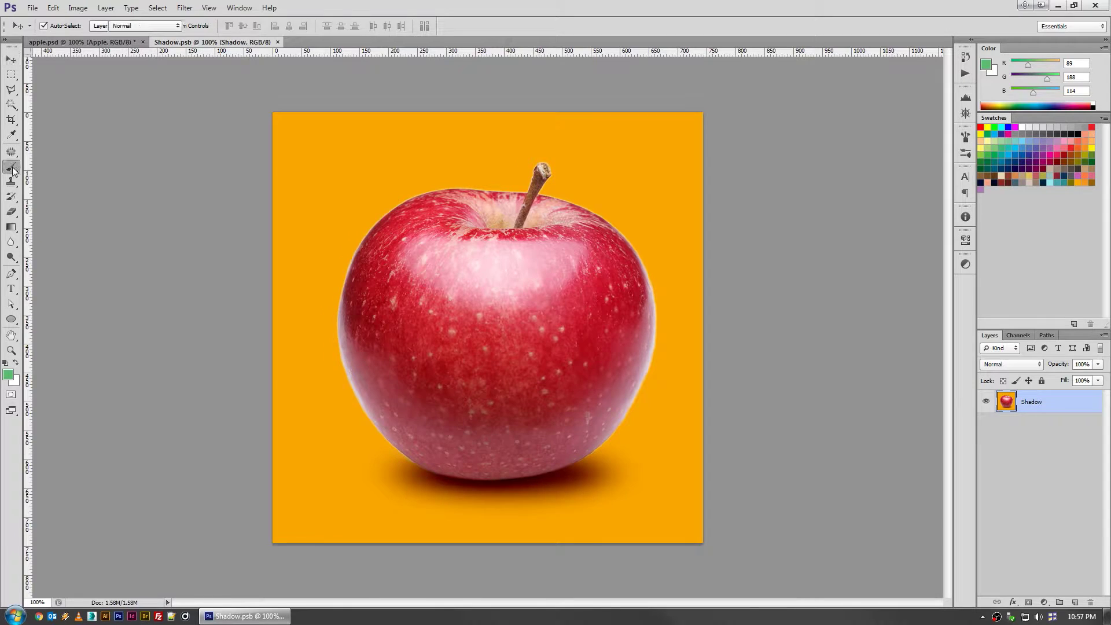
mouse_move(363, 188)
left_mouse_down()
mouse_move(517, 206)
mouse_move(549, 264)
mouse_move(422, 376)
mouse_move(541, 463)
left_mouse_up()
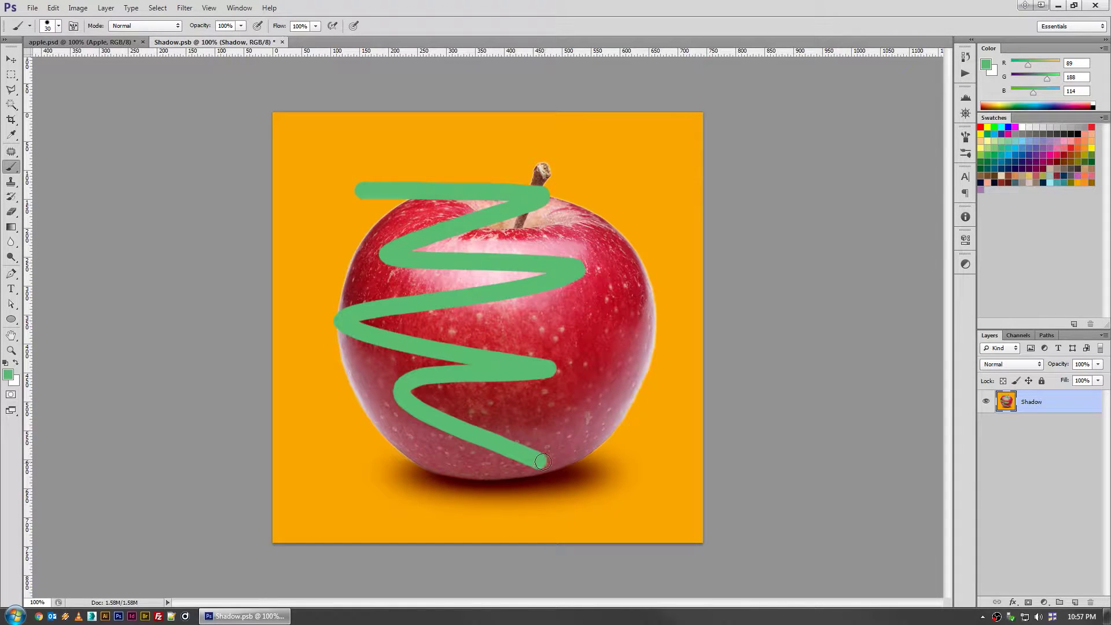
key("ctrl+s")
left_click(81, 42)
left_click(986, 402)
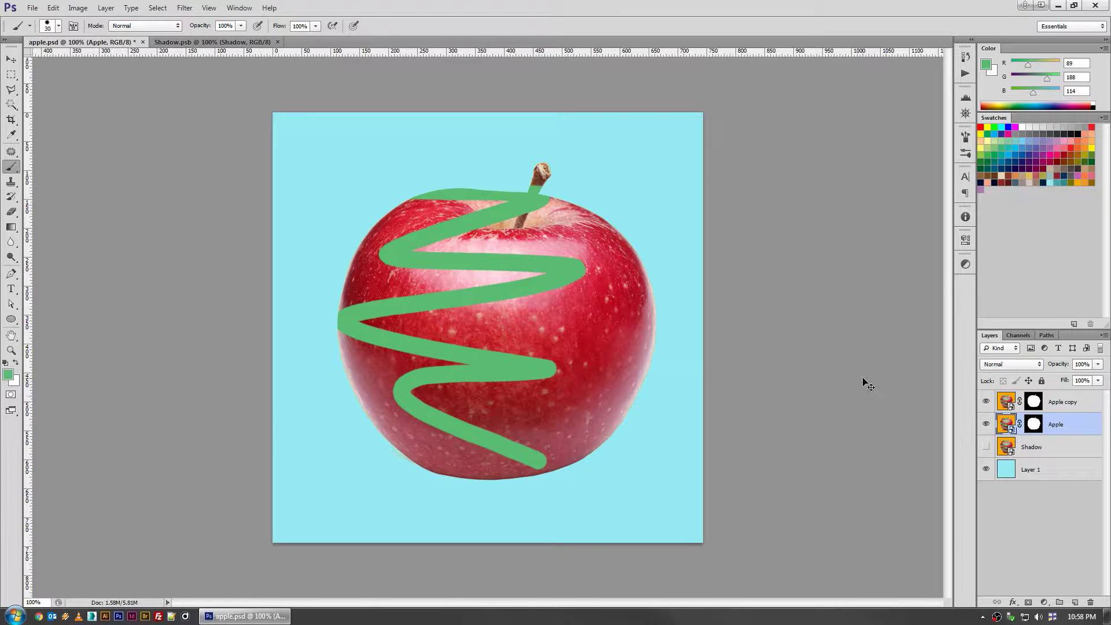
Move Apple copy toward the lower right to compare, then hide and select it.
key("v")
left_click_drag(553, 311, 675, 404)
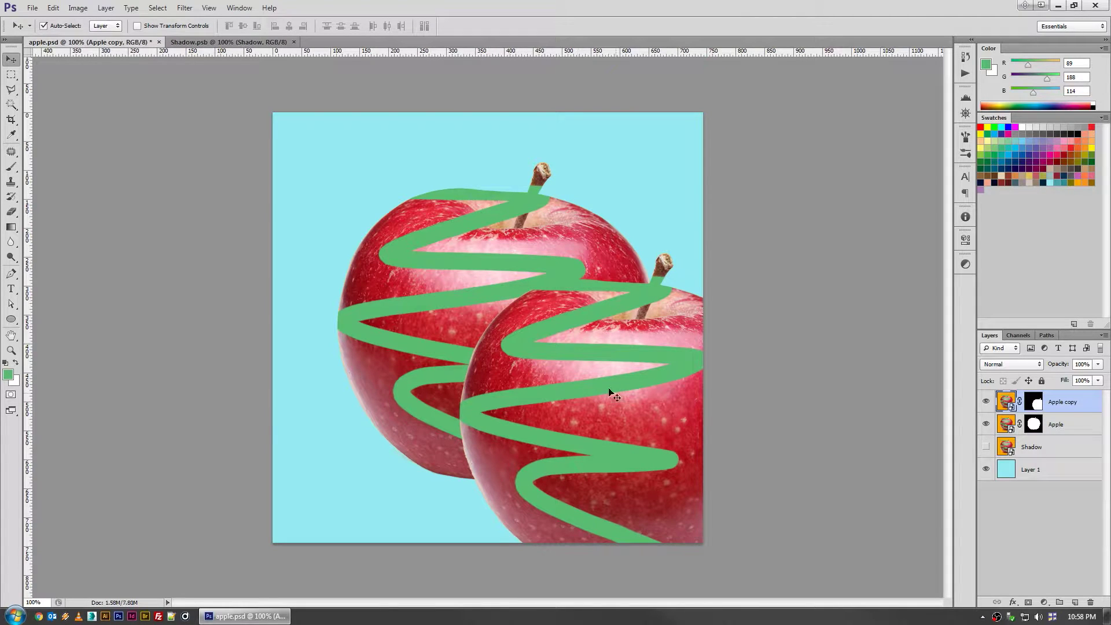
left_click(985, 403)
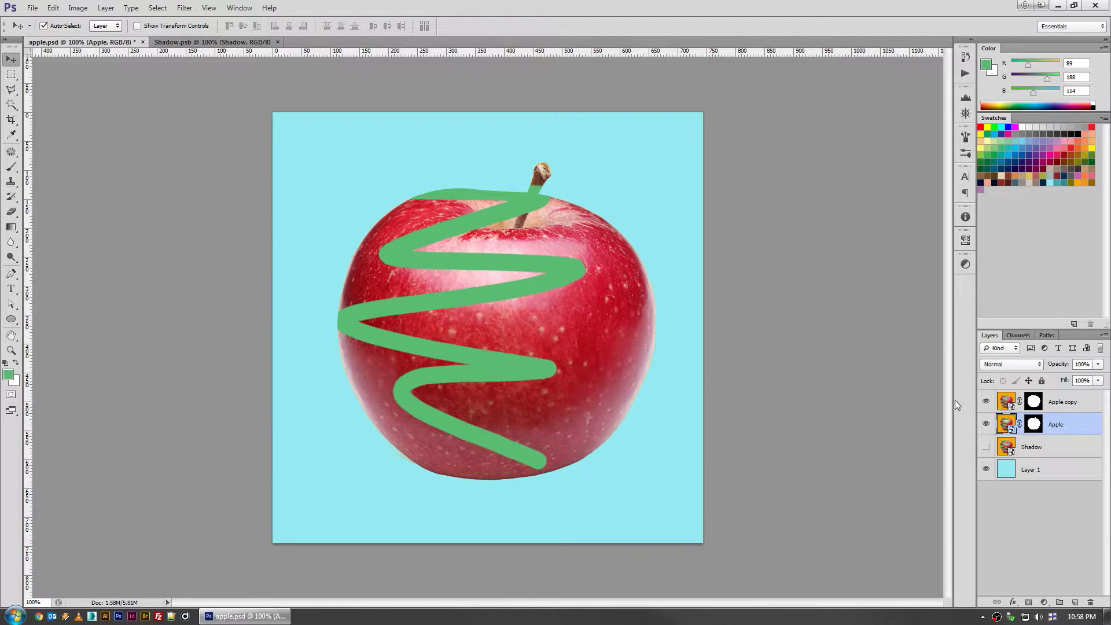
left_click(1006, 405)
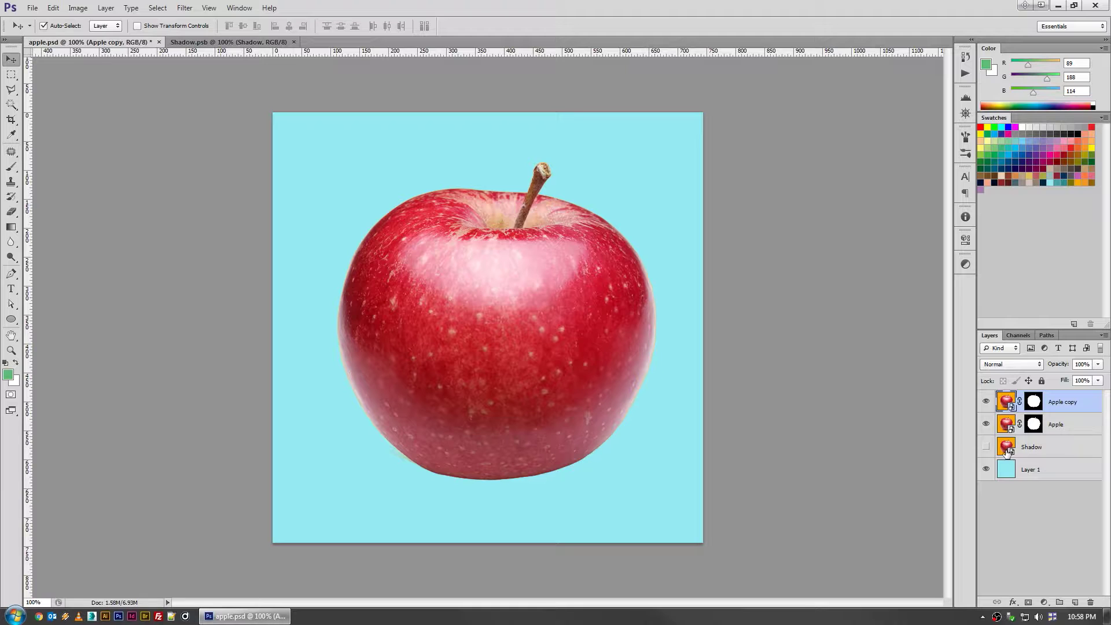
Delete Apple copy, compare Shadow and Layer 1 visibility, leaving Shadow hidden and Apple selected.
key("Delete")
left_click(986, 424)
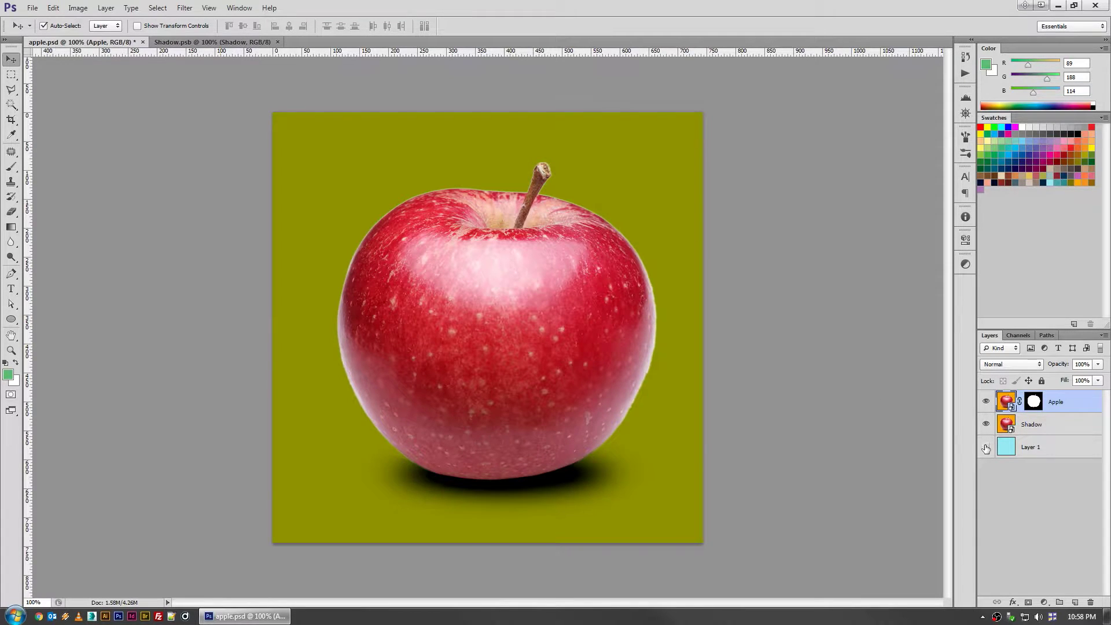
left_click(986, 448)
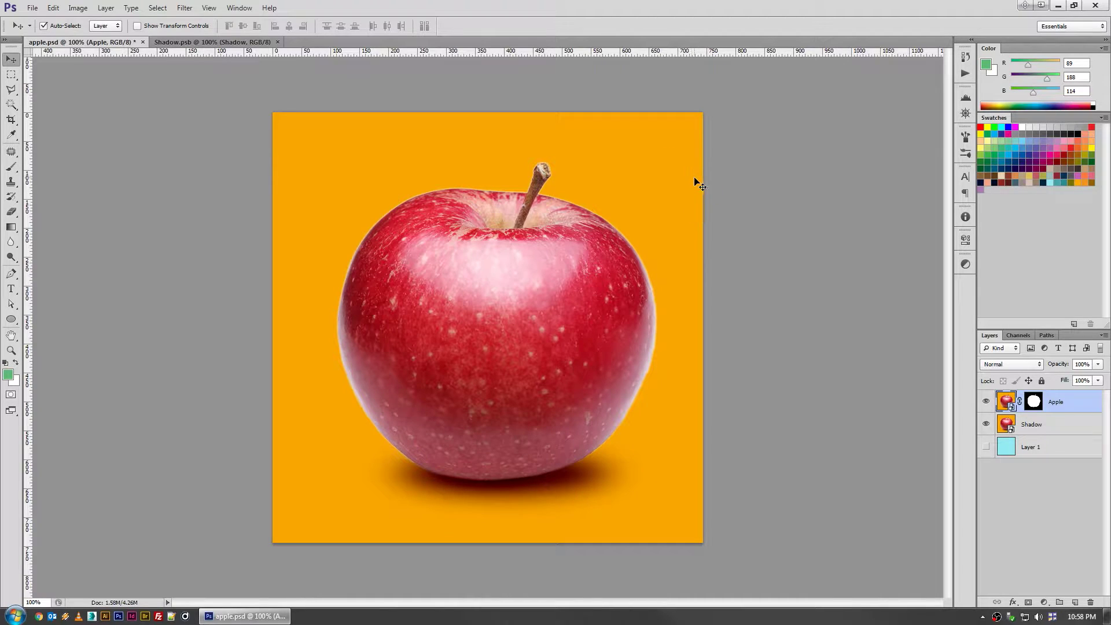
left_click(985, 447)
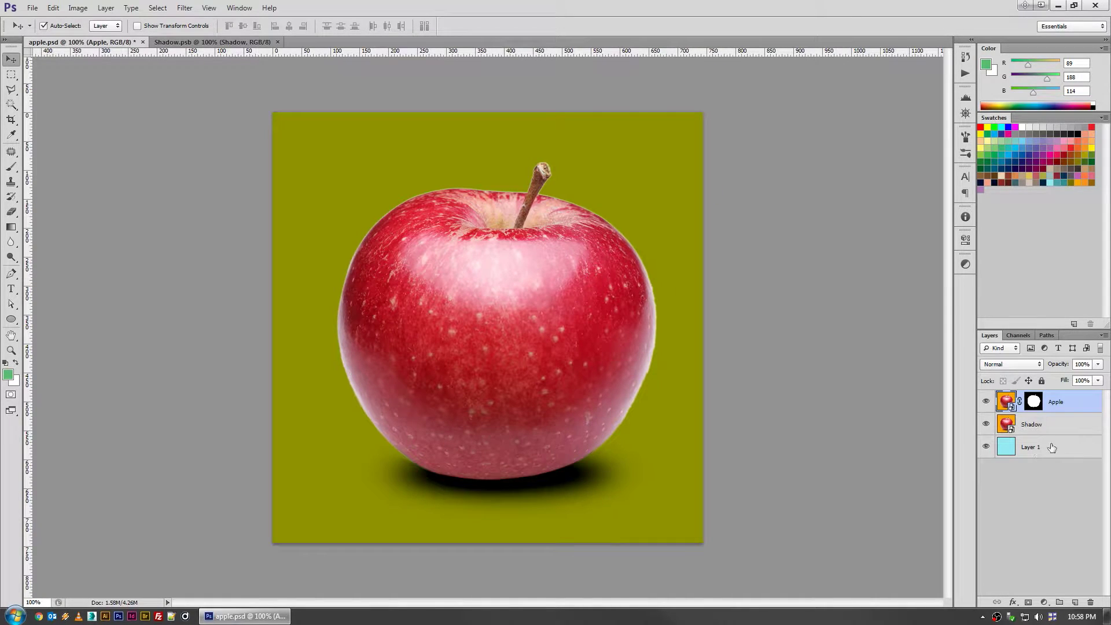
left_click(1047, 449)
left_click(986, 424)
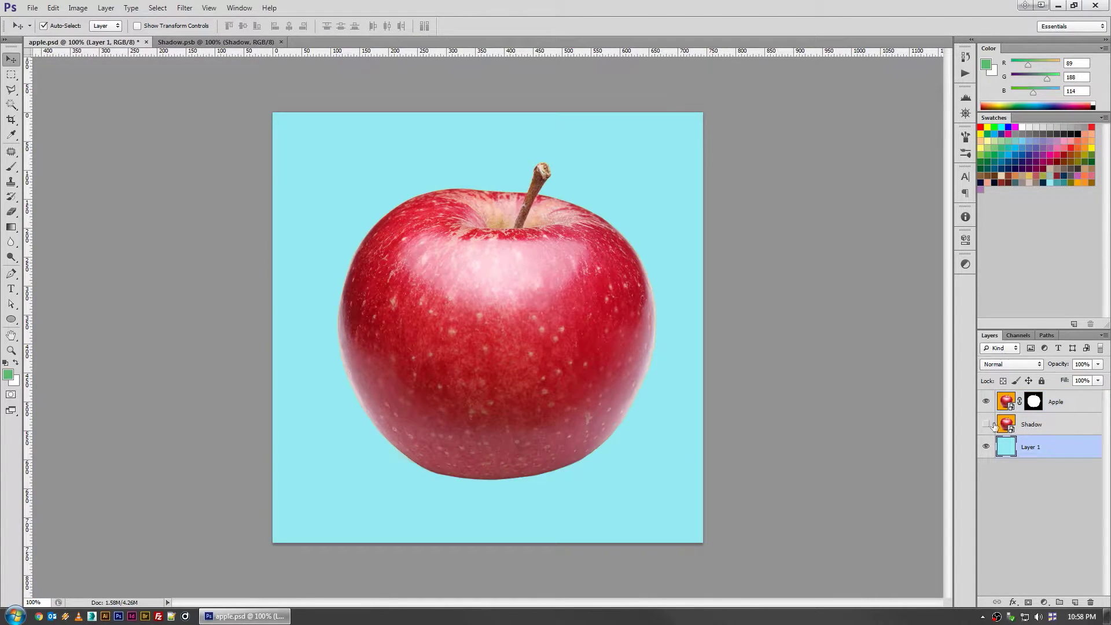
left_click(1068, 403)
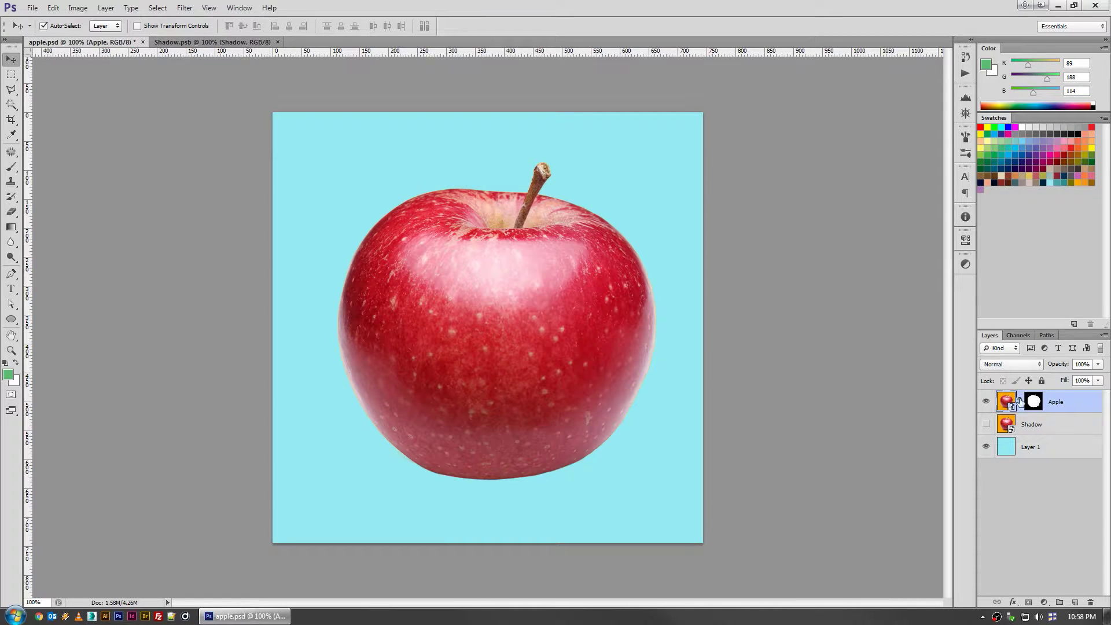
Show the Shadow layer and set its blend mode to Multiply, then select Layer 1.
left_click(985, 424)
left_click(1059, 430)
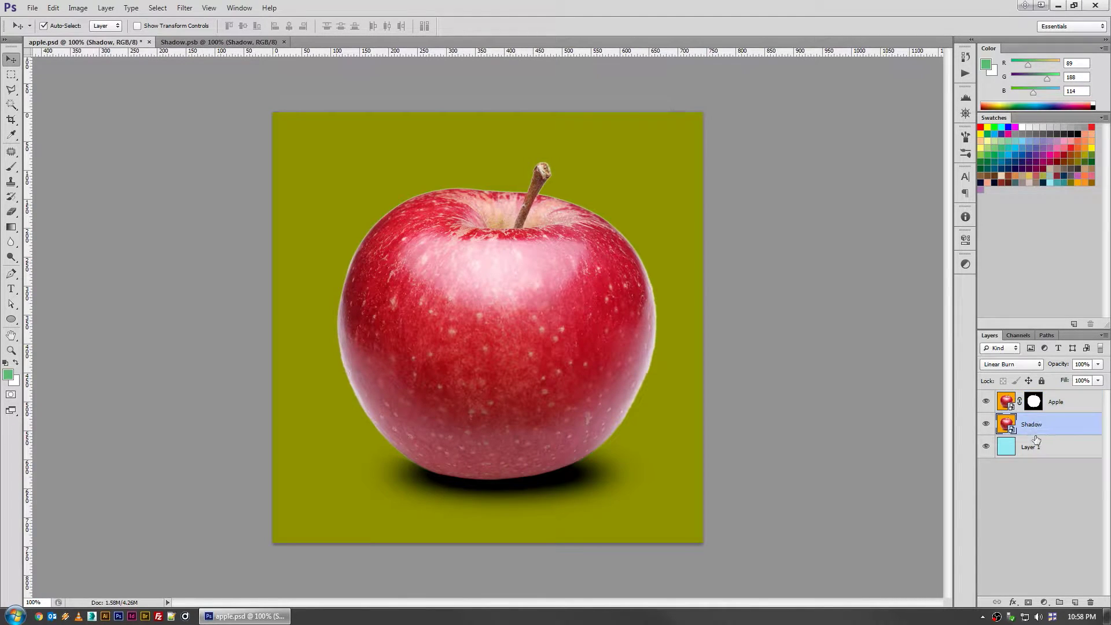
left_click(1012, 365)
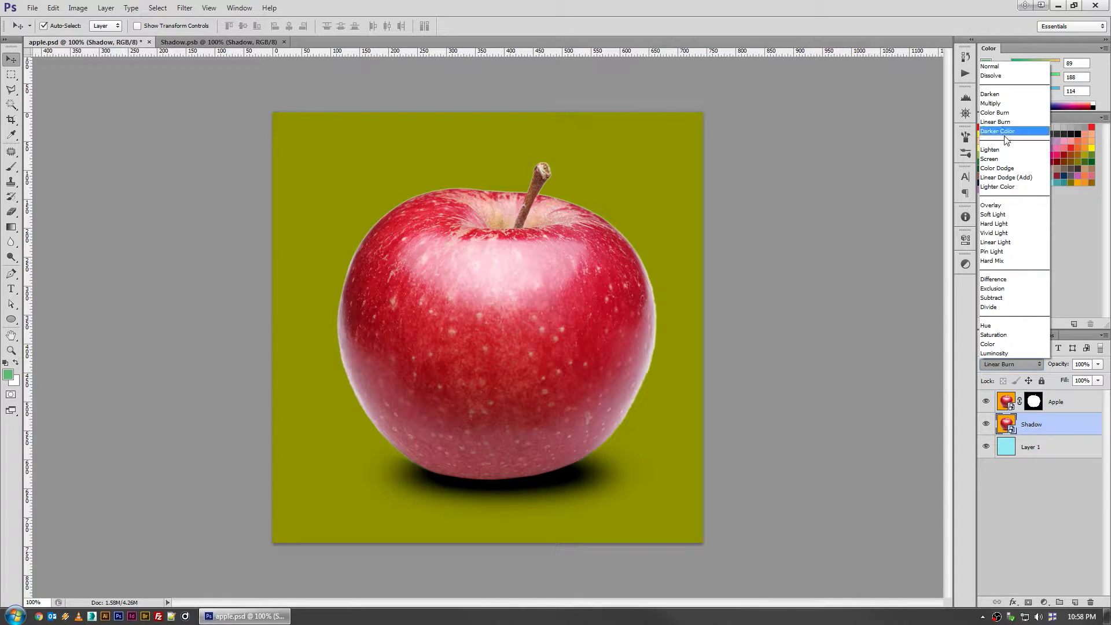
left_click(1006, 104)
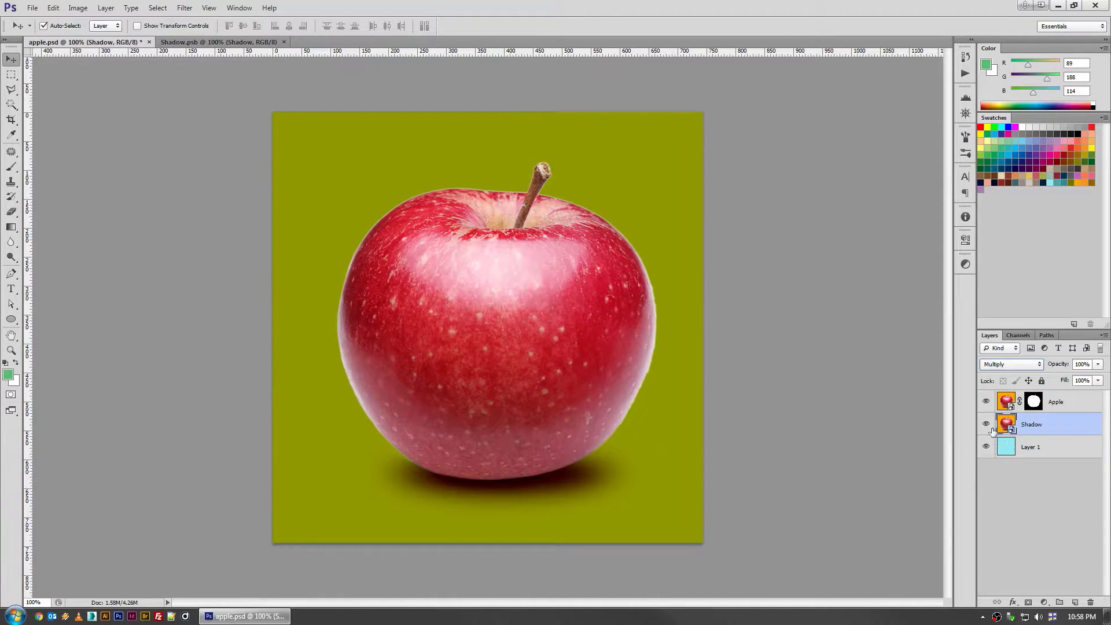
left_click(1019, 452)
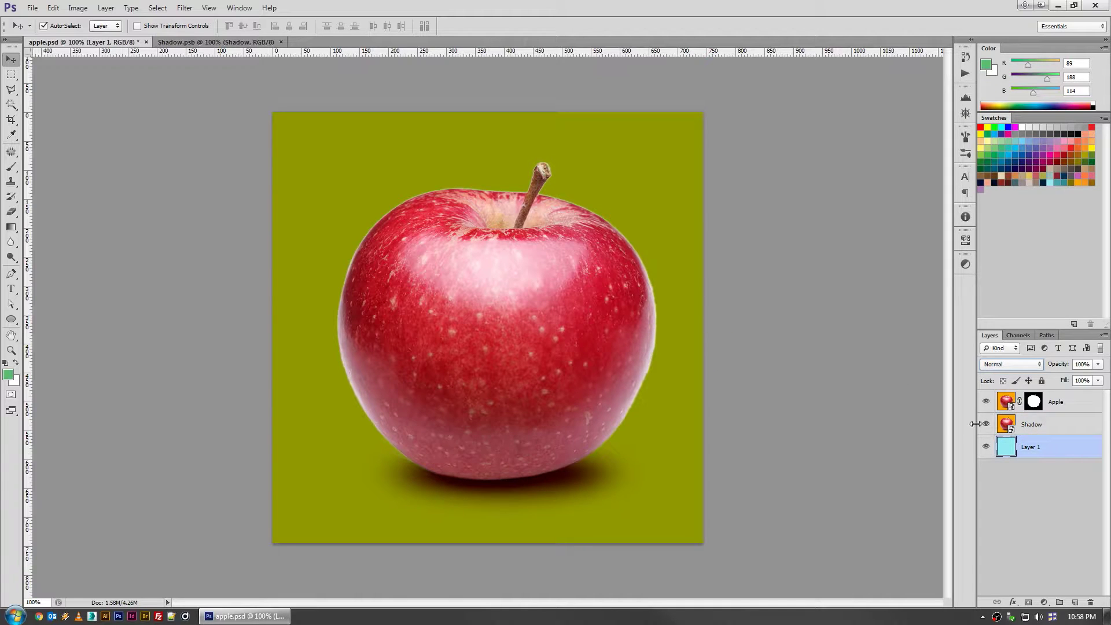
Delete the Shadow layer by dragging it to the trash.
left_click(1045, 423)
left_click(1055, 405)
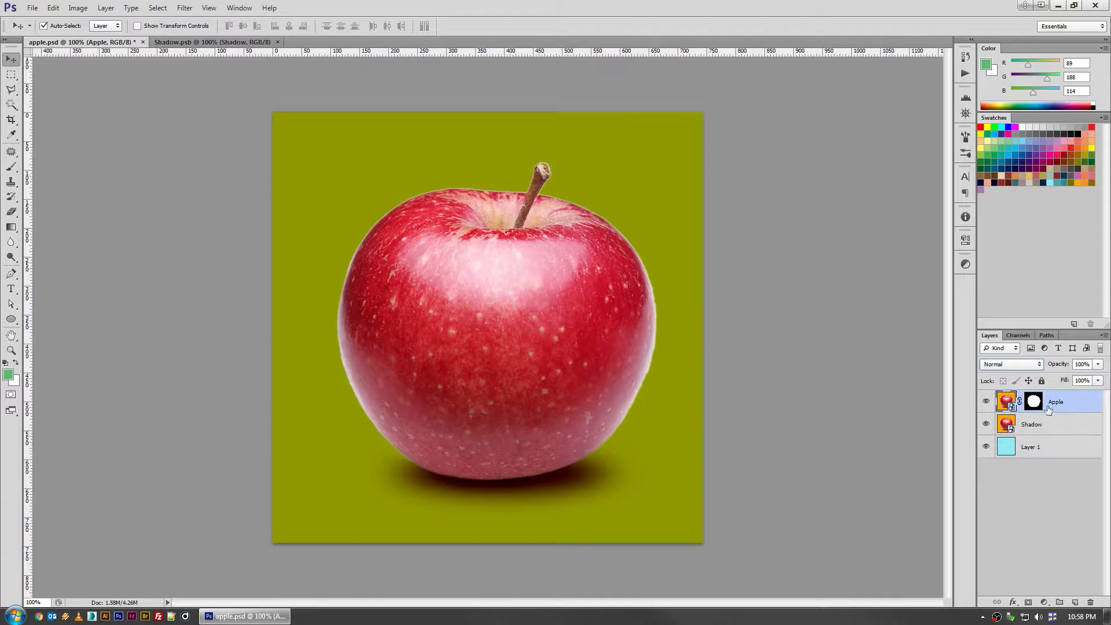
right_click(1062, 422)
left_click(1080, 426)
left_click(1081, 429)
left_click_drag(1082, 429, 1090, 602)
Duplicate the Apple layer into Apple copy.
left_click(1059, 408)
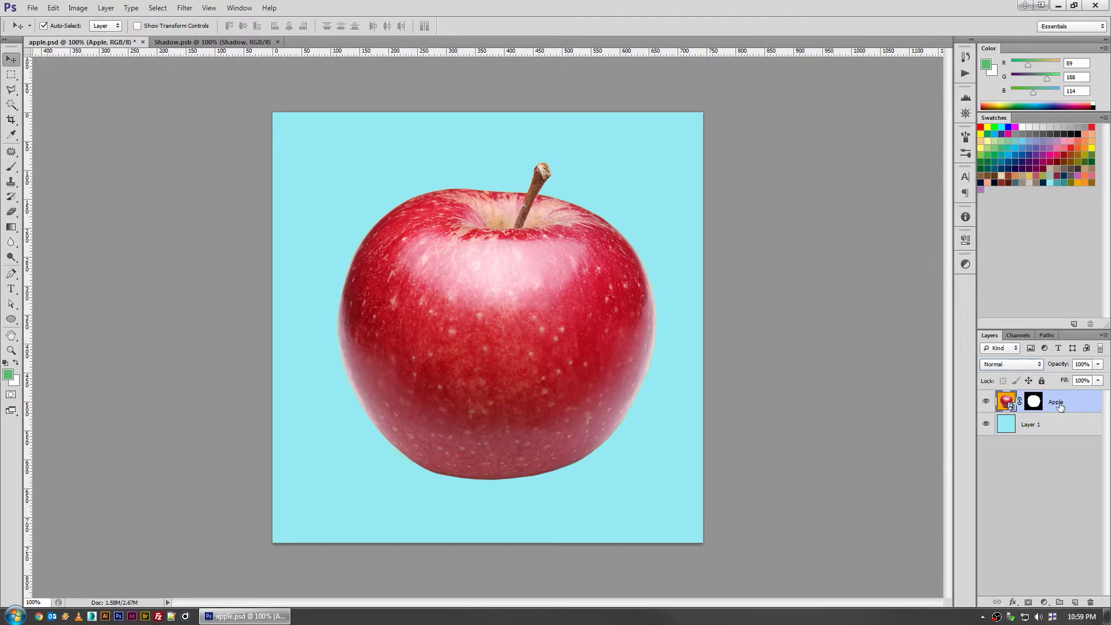
right_click(1058, 405)
left_click(1035, 280)
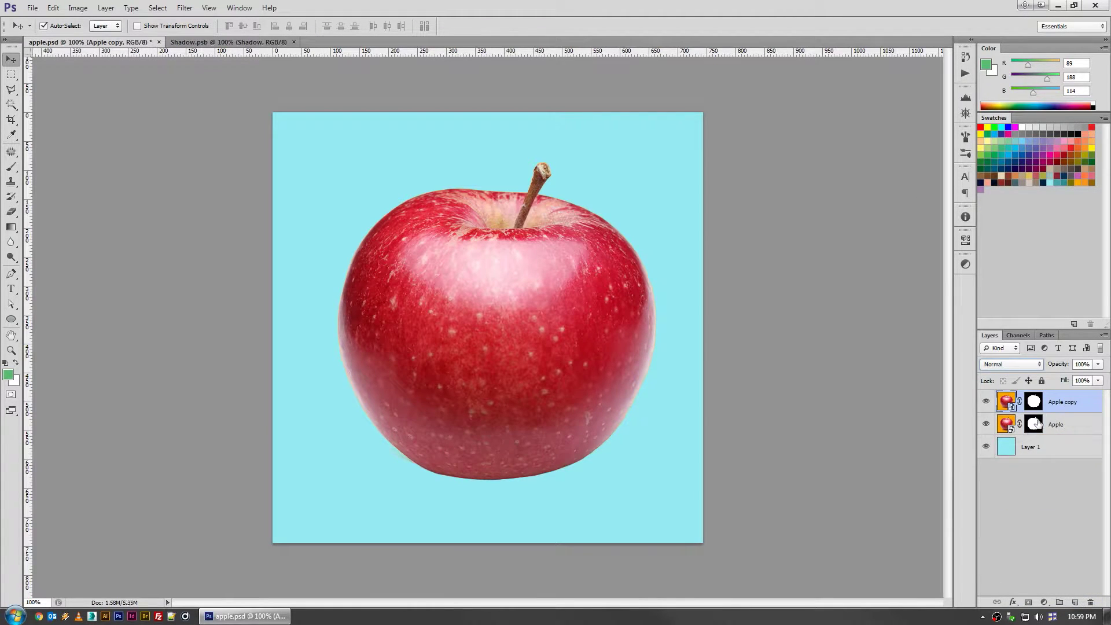
Delete the lower Apple layer's mask and set its blend mode to Multiply.
left_click(1035, 424)
right_click(1035, 424)
left_click(1035, 446)
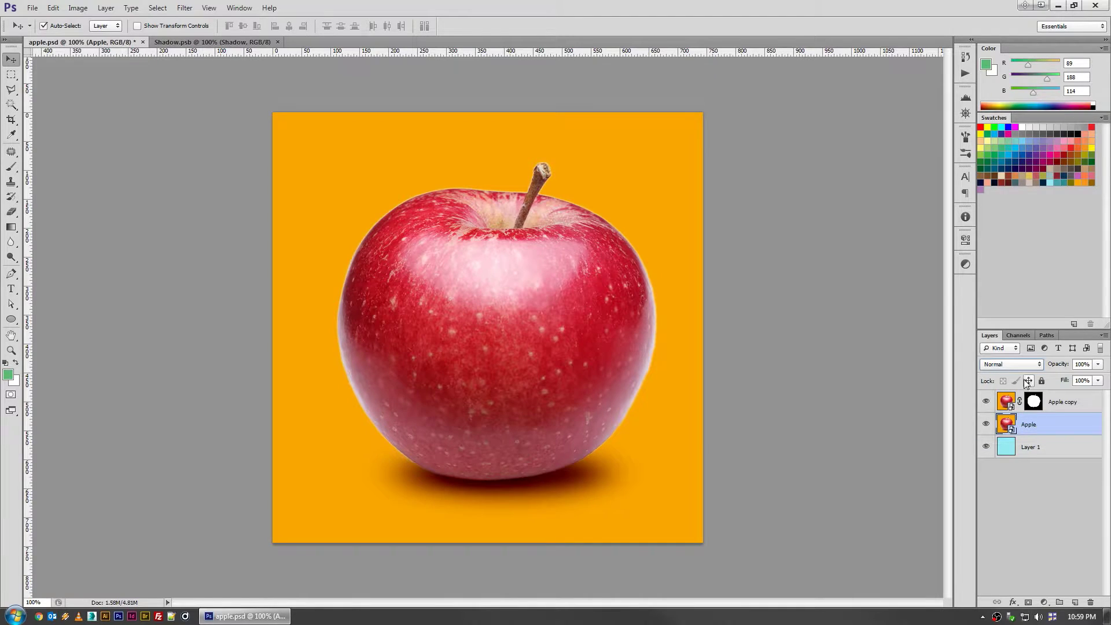
left_click(1019, 364)
left_click(1003, 107)
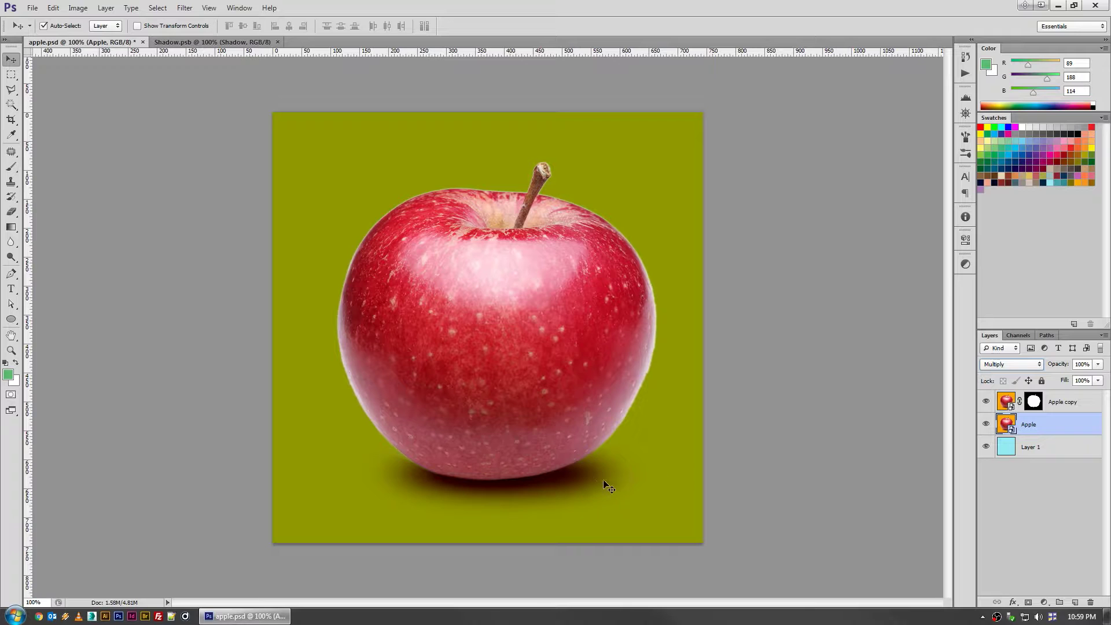
In the Apple smart object's contents, add a Hue/Saturation adjustment with Saturation -100.
double_click(1007, 425)
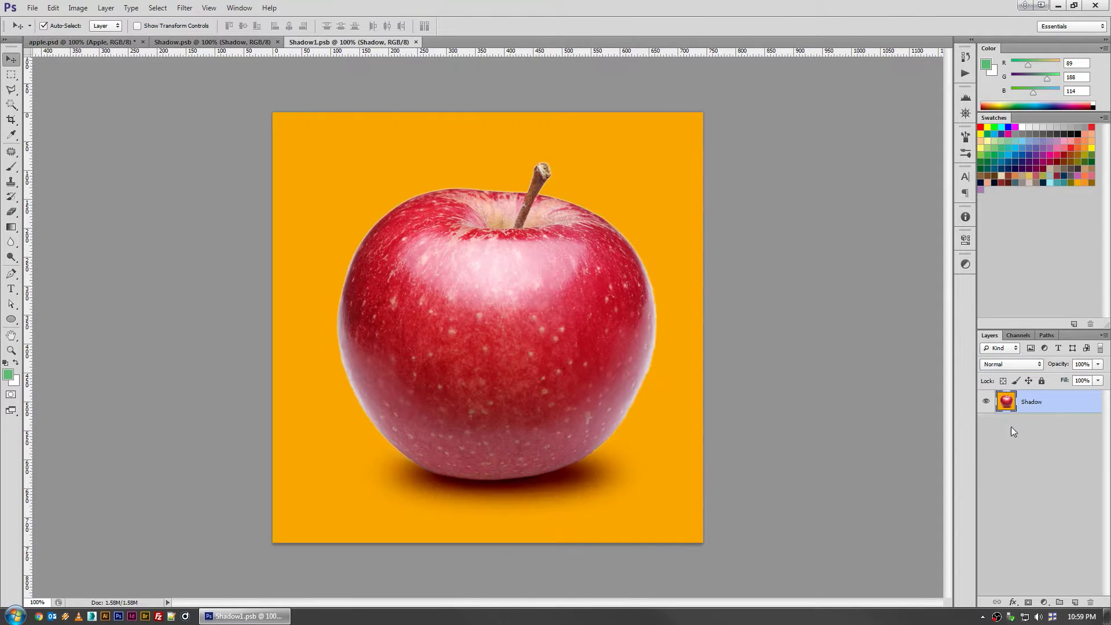
left_click(1043, 601)
left_click(1050, 460)
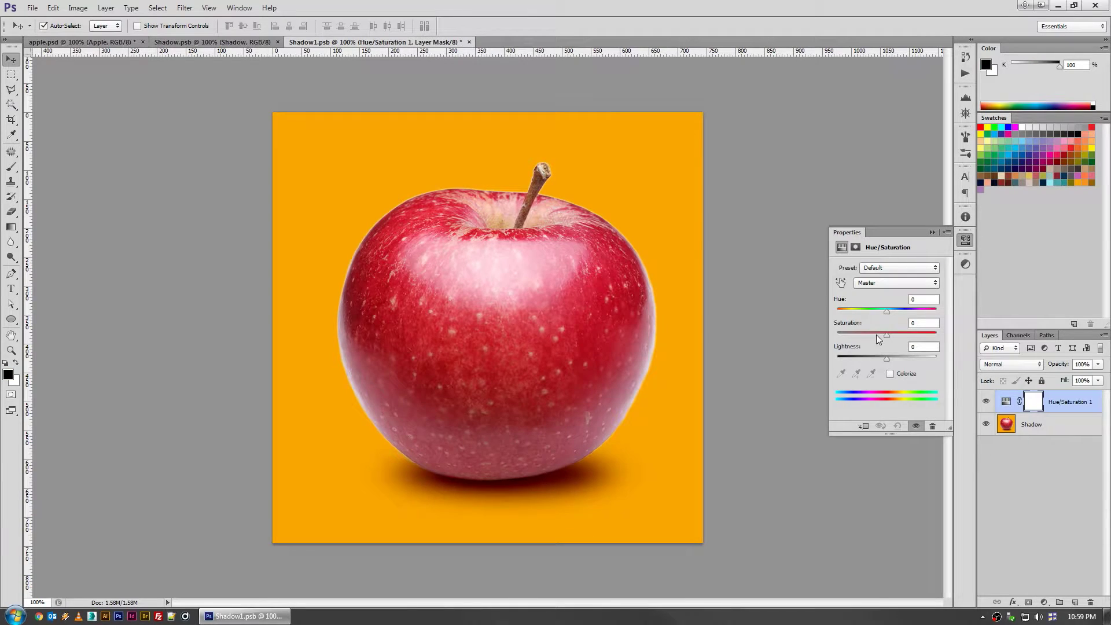
left_click_drag(876, 334, 764, 335)
Add a Levels adjustment with white input 126, then save and close the .psb.
left_click(1044, 602)
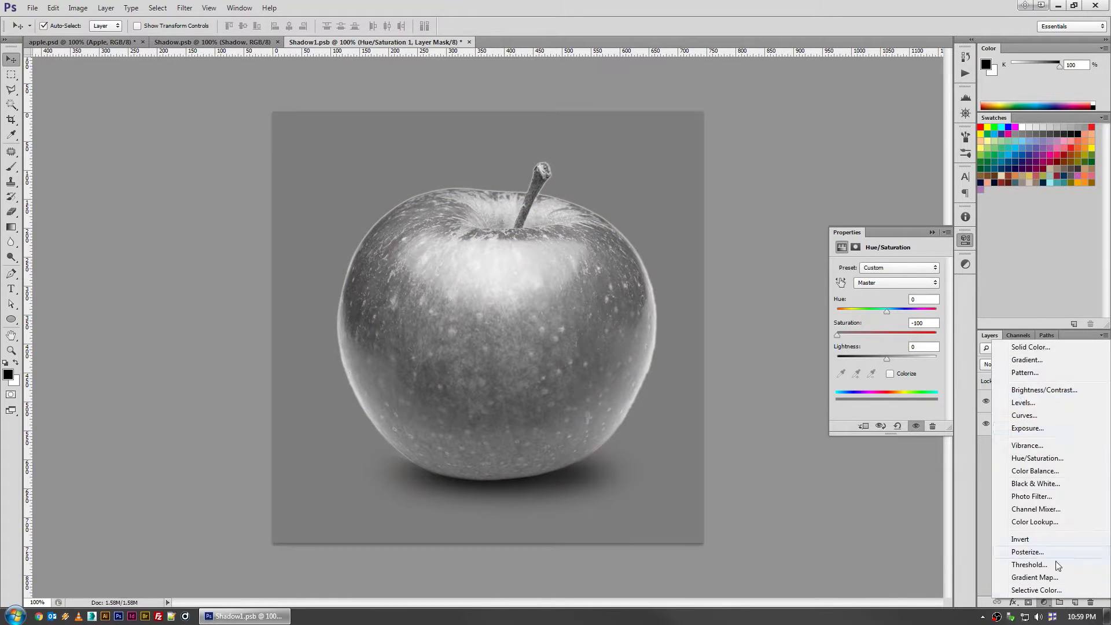
left_click(1041, 402)
left_click_drag(937, 350, 894, 351)
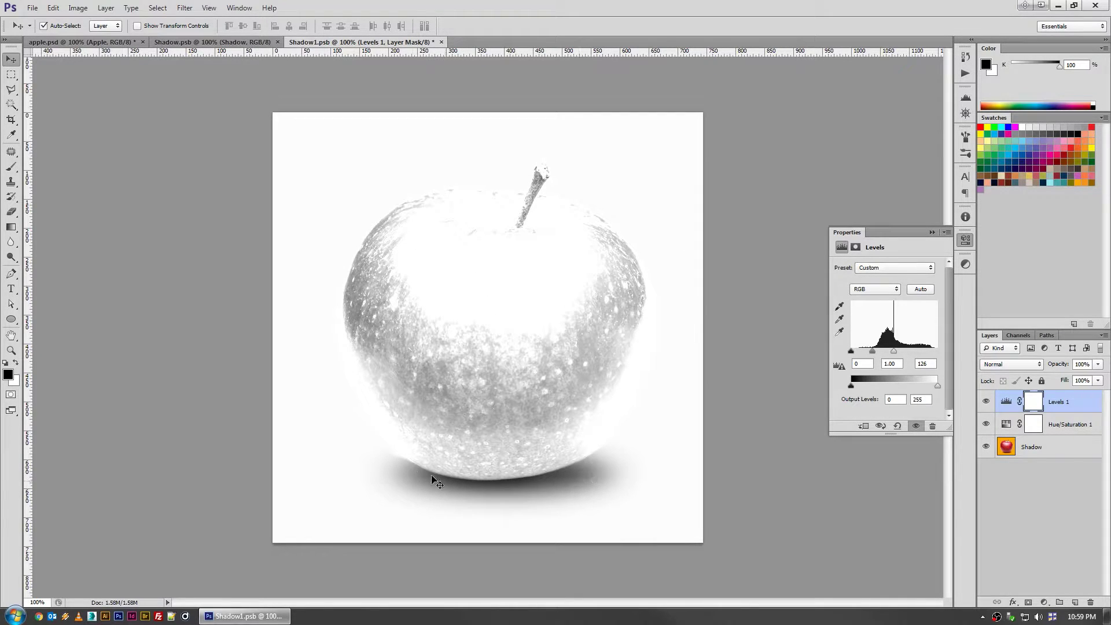
key("ctrl+s")
key("ctrl+w")
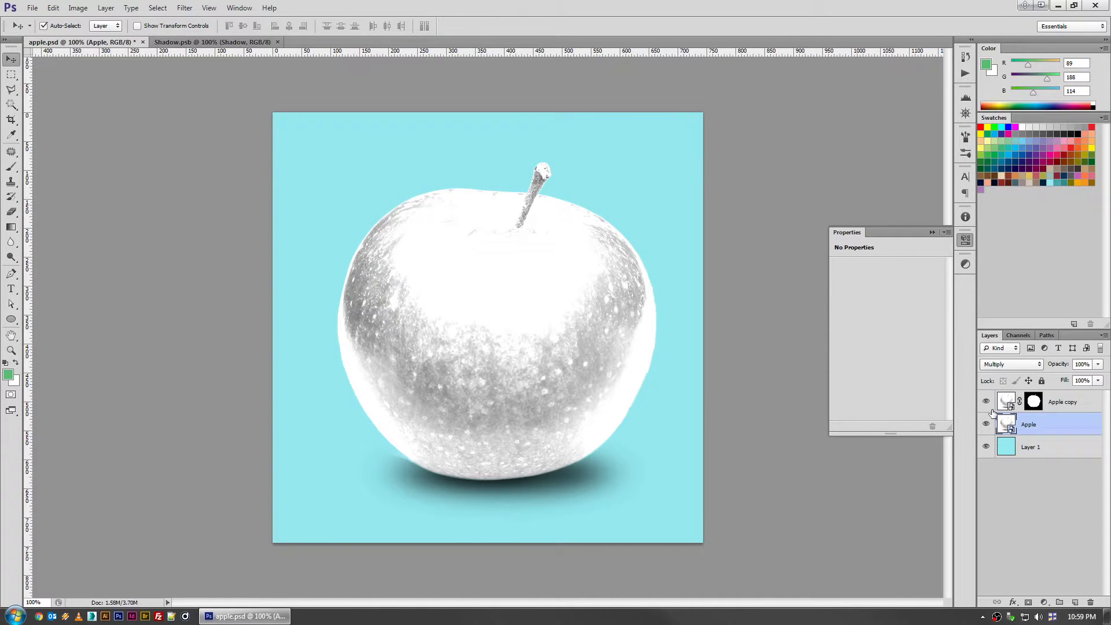
Toggle Apple copy's visibility to compare, then delete the Apple layer.
left_click(986, 401)
left_click(985, 402)
left_click(986, 401)
left_click(985, 401)
left_click(986, 402)
left_click(986, 402)
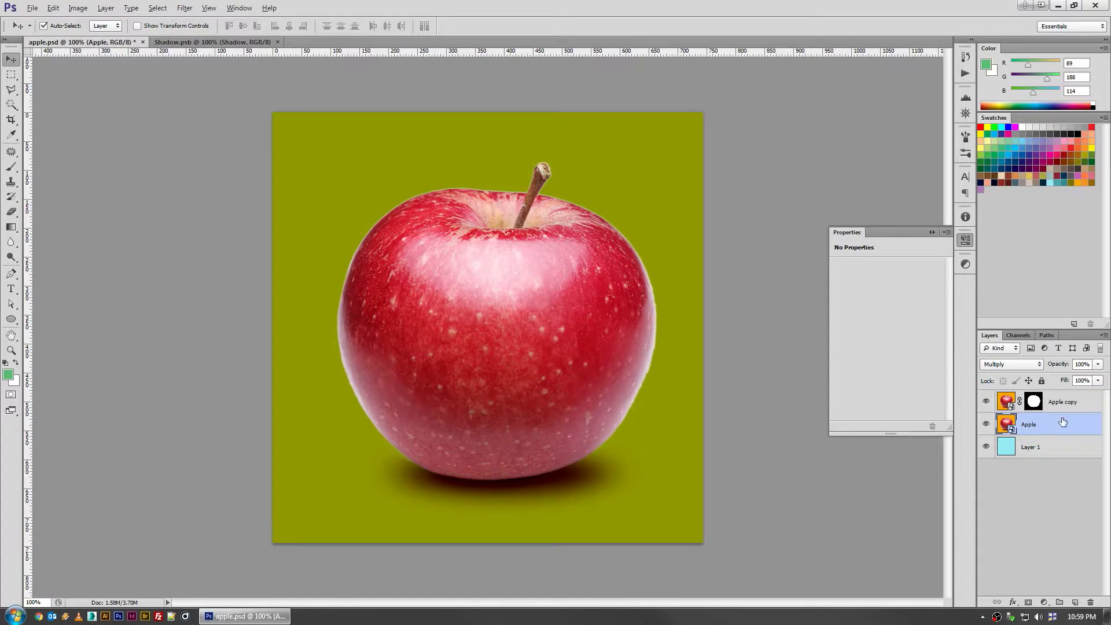
left_click_drag(1062, 426, 1090, 602)
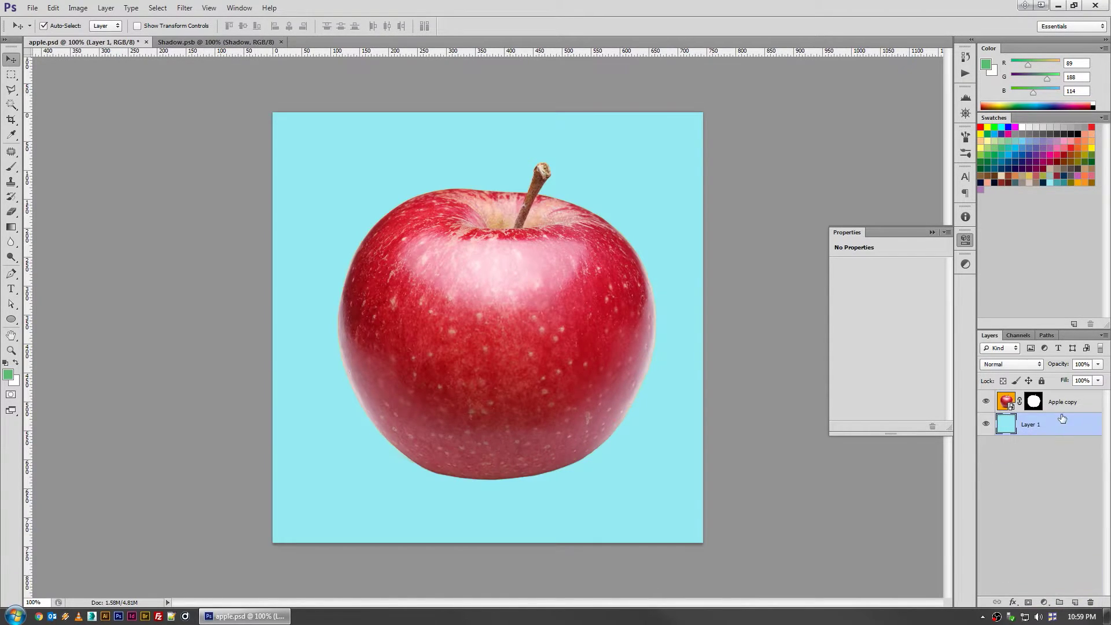
Create Apple copy 2 from Apple copy with New Smart Object via Copy.
left_click(1053, 405)
right_click(1054, 408)
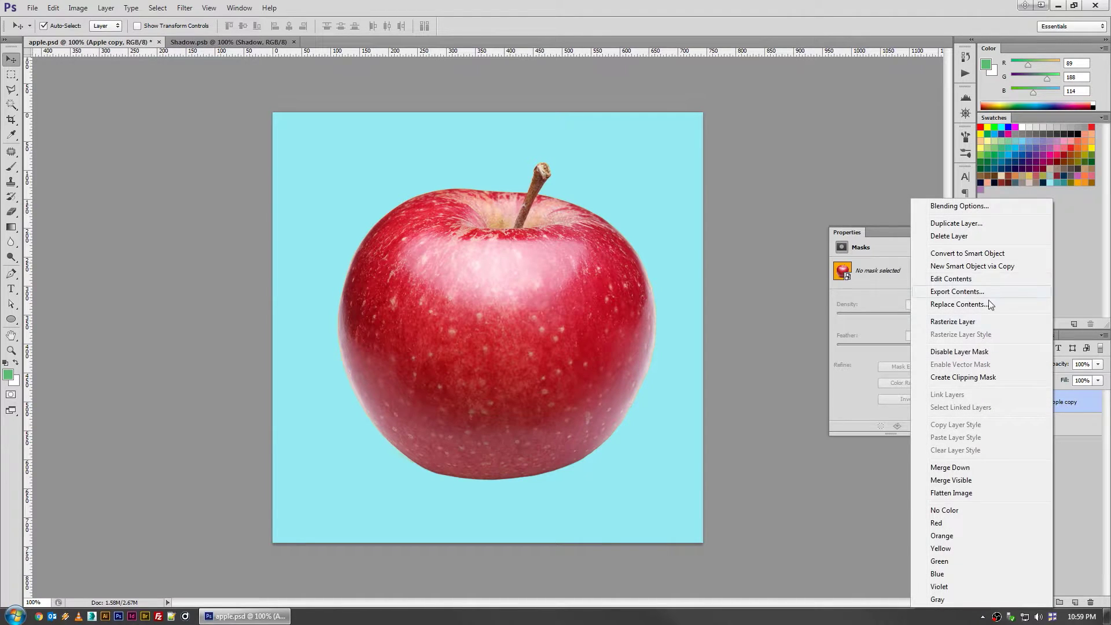
left_click(990, 267)
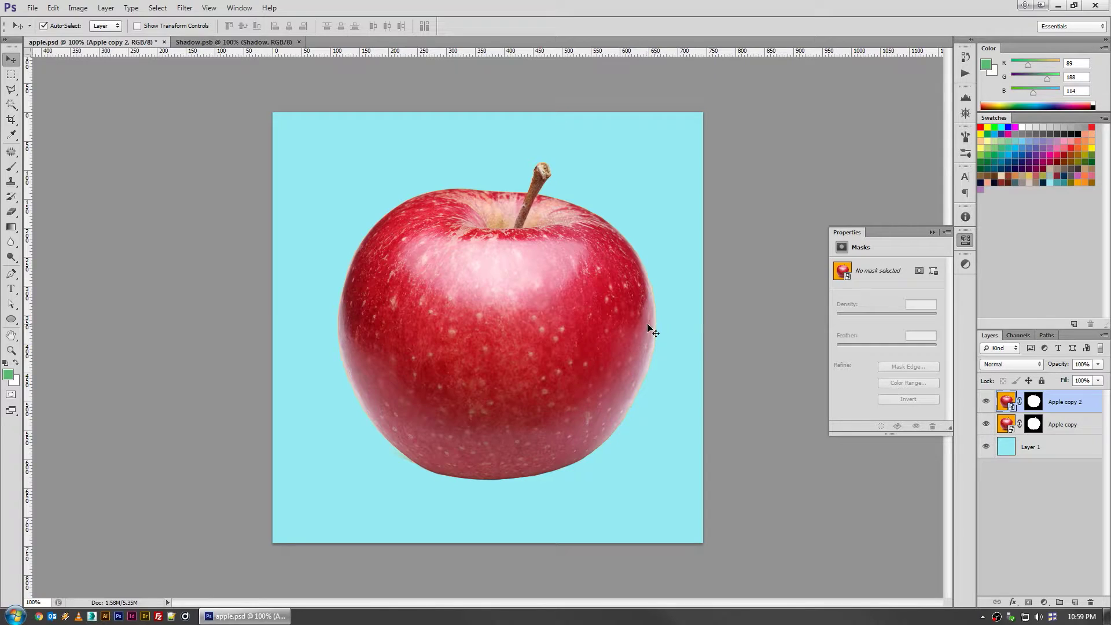
Paint a temporary green zigzag stroke inside Apple copy's smart-object contents and save it.
left_click(1059, 423)
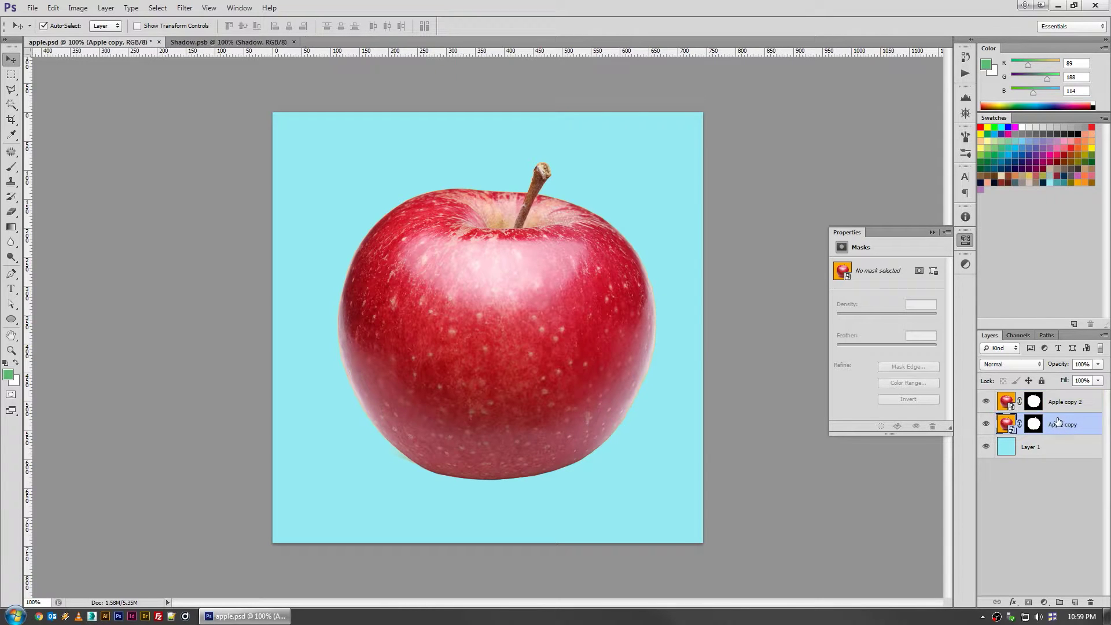
double_click(1007, 415)
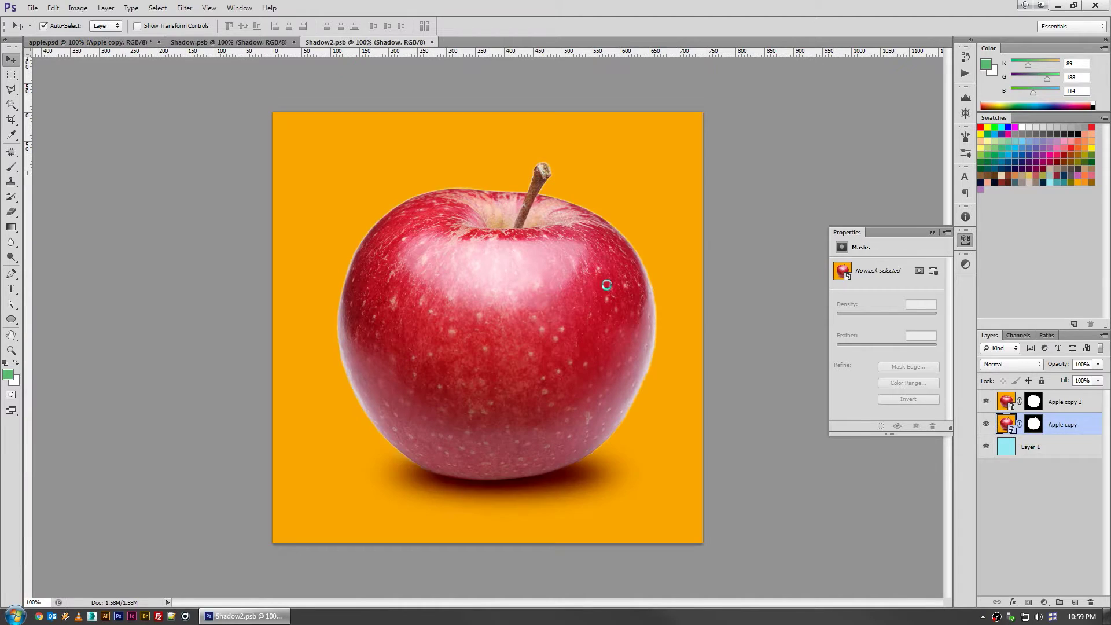
key("b")
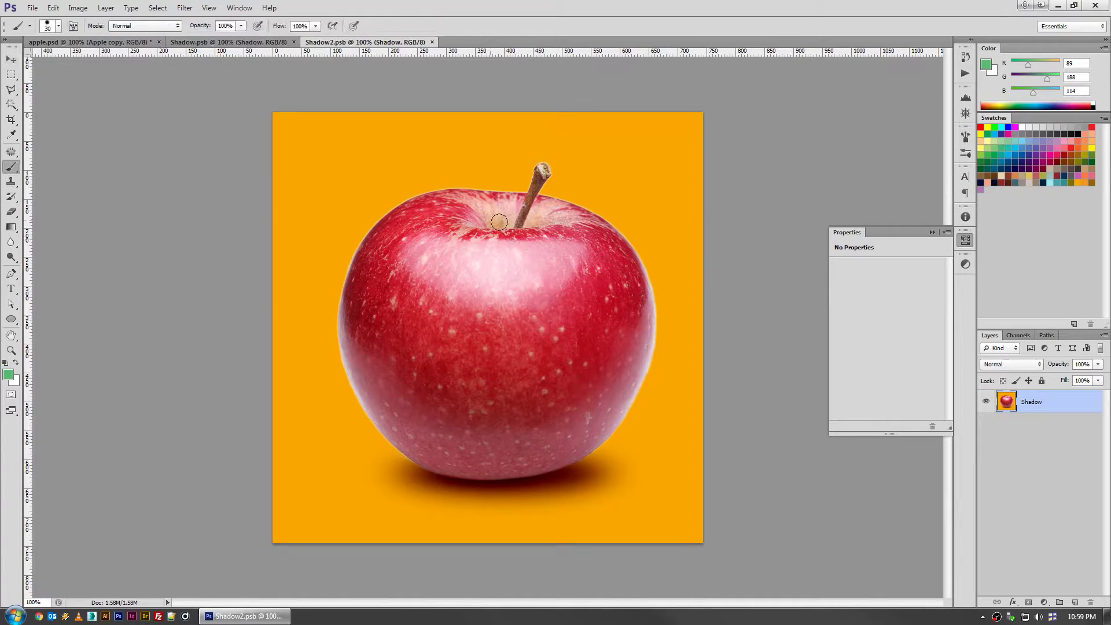
mouse_move(382, 178)
left_mouse_down()
mouse_move(398, 252)
mouse_move(549, 418)
left_mouse_up()
key("ctrl+s")
Move Apple copy 2 in apple.psd to compare, then undo the move and the green stroke.
left_click(109, 42)
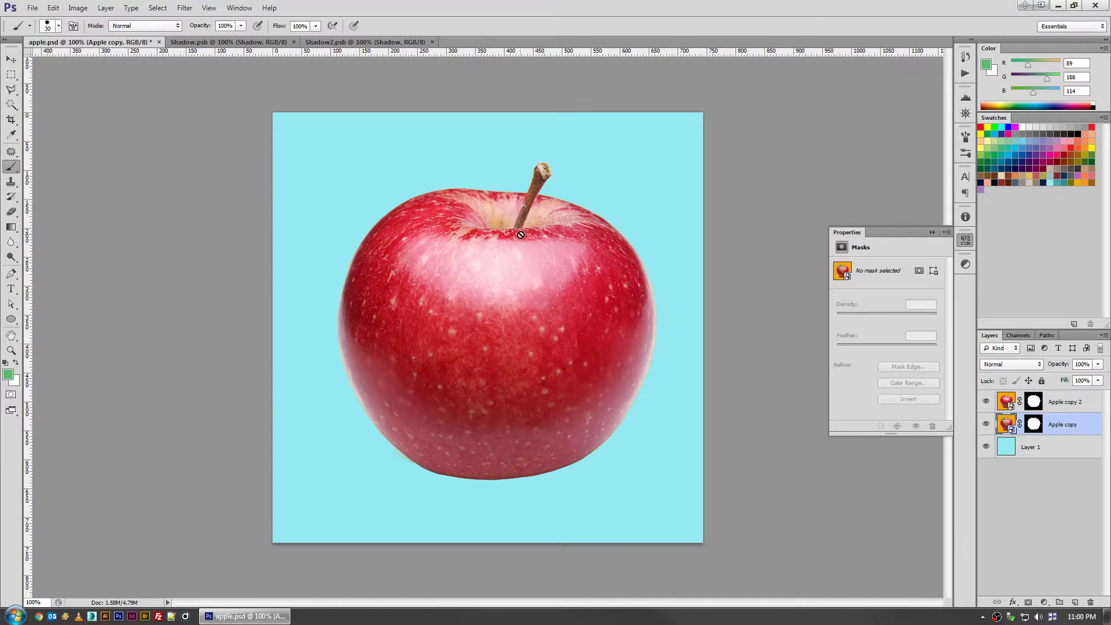
key("v")
mouse_move(547, 290)
left_mouse_down()
mouse_move(688, 361)
mouse_move(677, 320)
left_mouse_up()
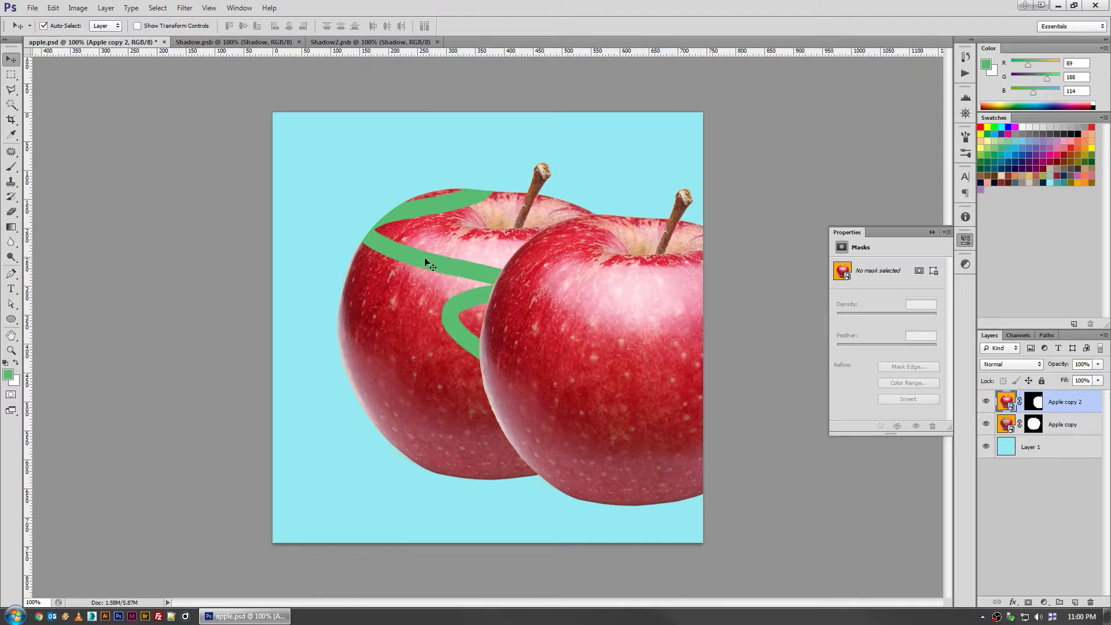
key("ctrl+z")
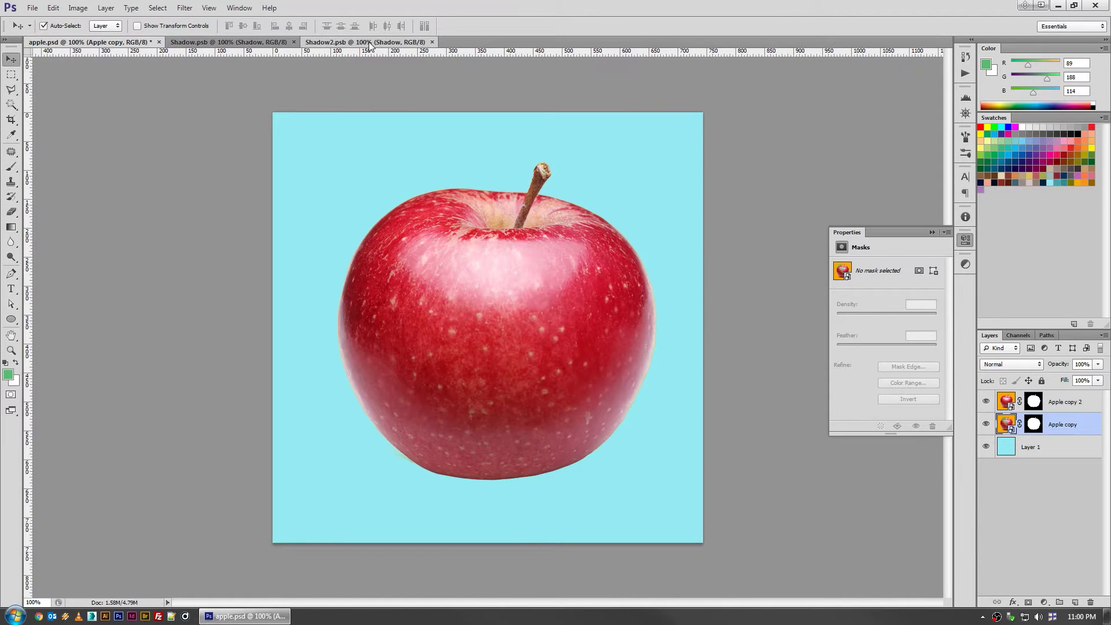
left_click(364, 42)
key("ctrl+z")
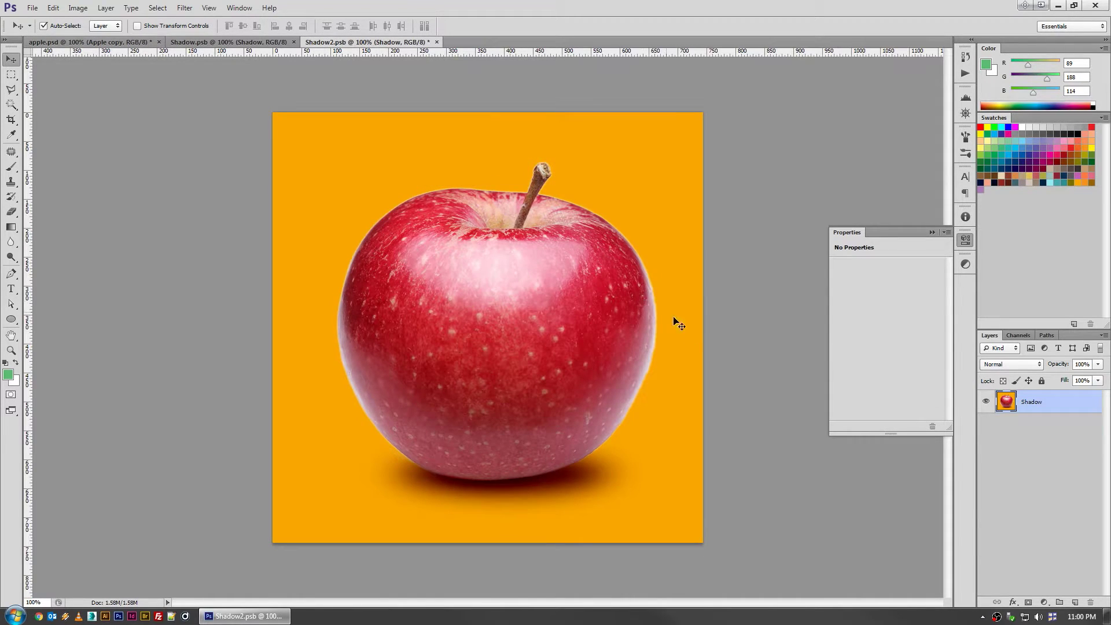
left_click(89, 42)
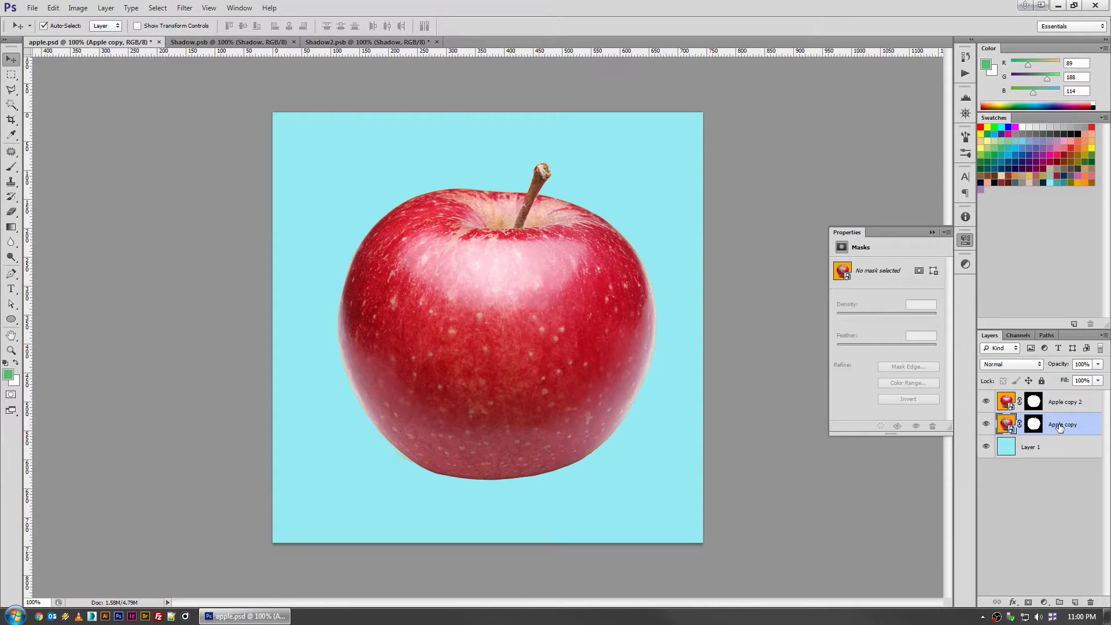
Desaturate Shadow2.psb with Hue/Saturation at -100, brighten it with Levels, then save and close.
double_click(1007, 424)
left_click(1043, 603)
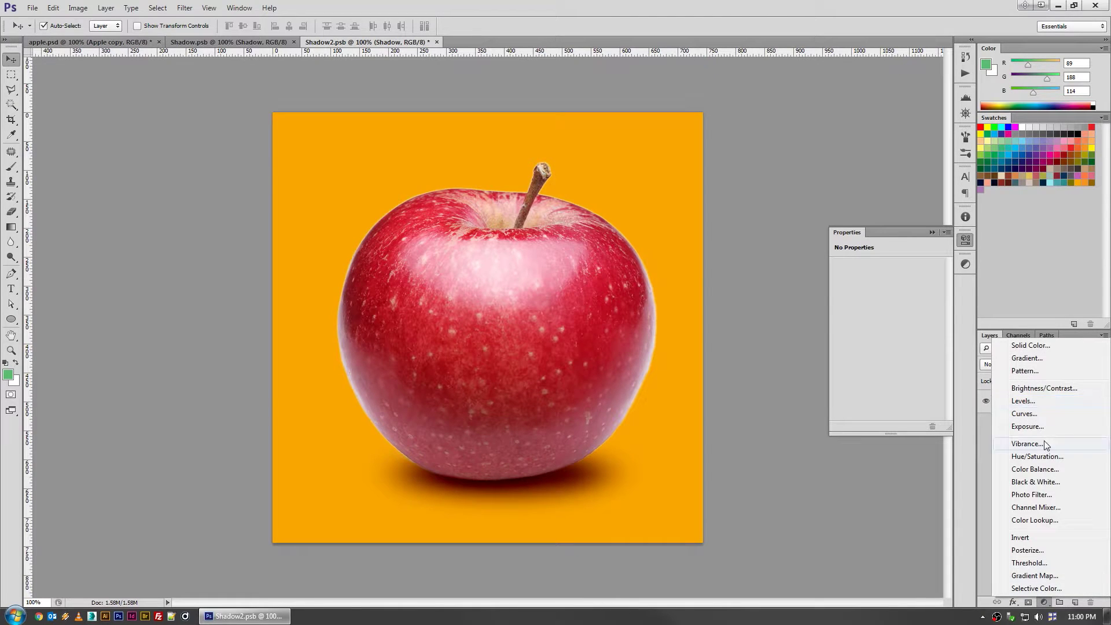
left_click(1046, 456)
left_click_drag(886, 335, 682, 323)
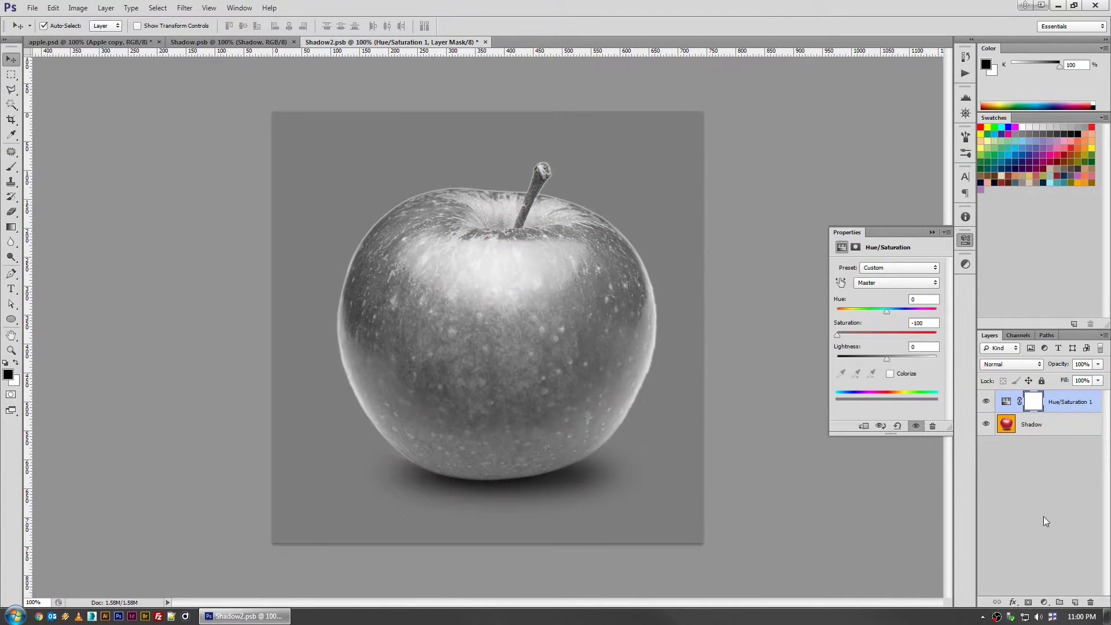
left_click(1043, 602)
left_click(1023, 408)
left_click_drag(937, 351, 891, 354)
key("ctrl+s")
key("ctrl+w")
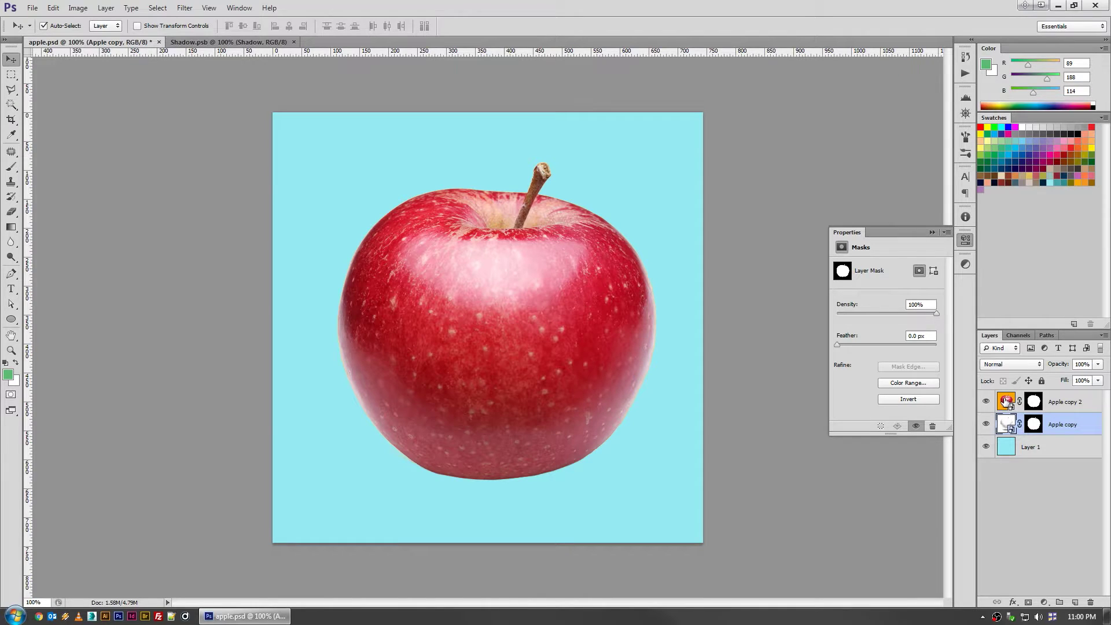
Set Apple copy's blend mode to Multiply and delete its layer mask.
left_click(1012, 364)
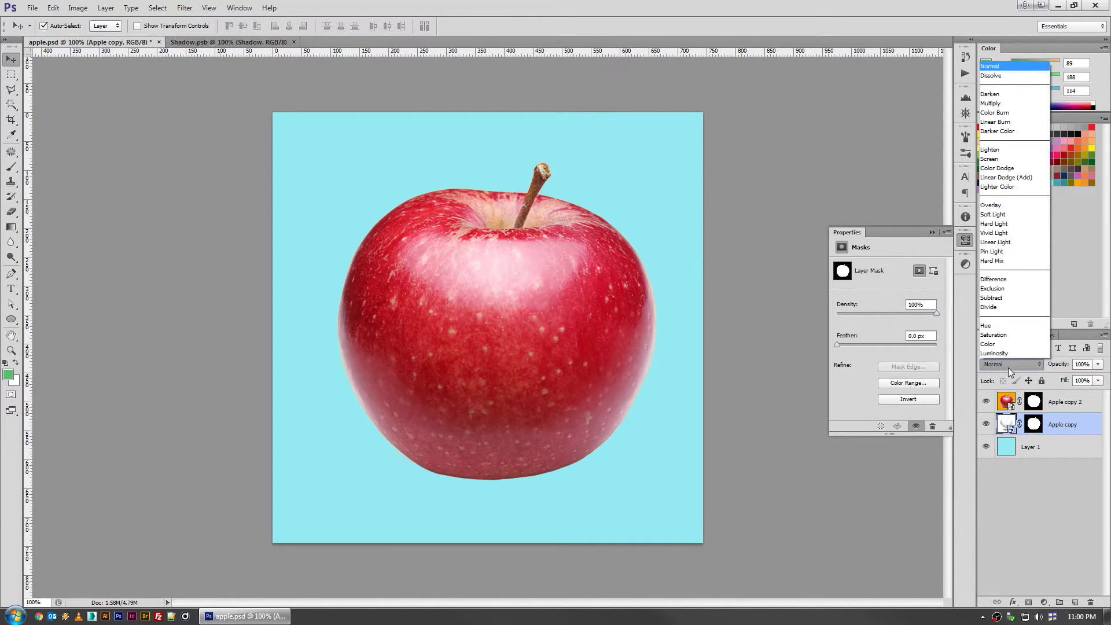
left_click(1000, 104)
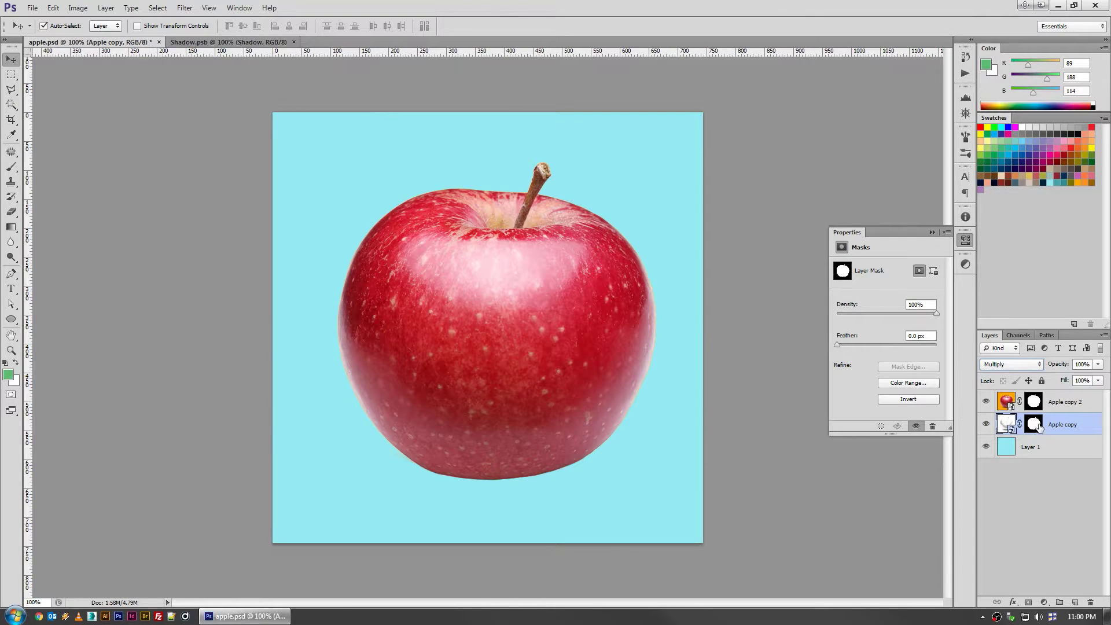
left_click(1033, 427)
right_click(1035, 428)
left_click(1024, 452)
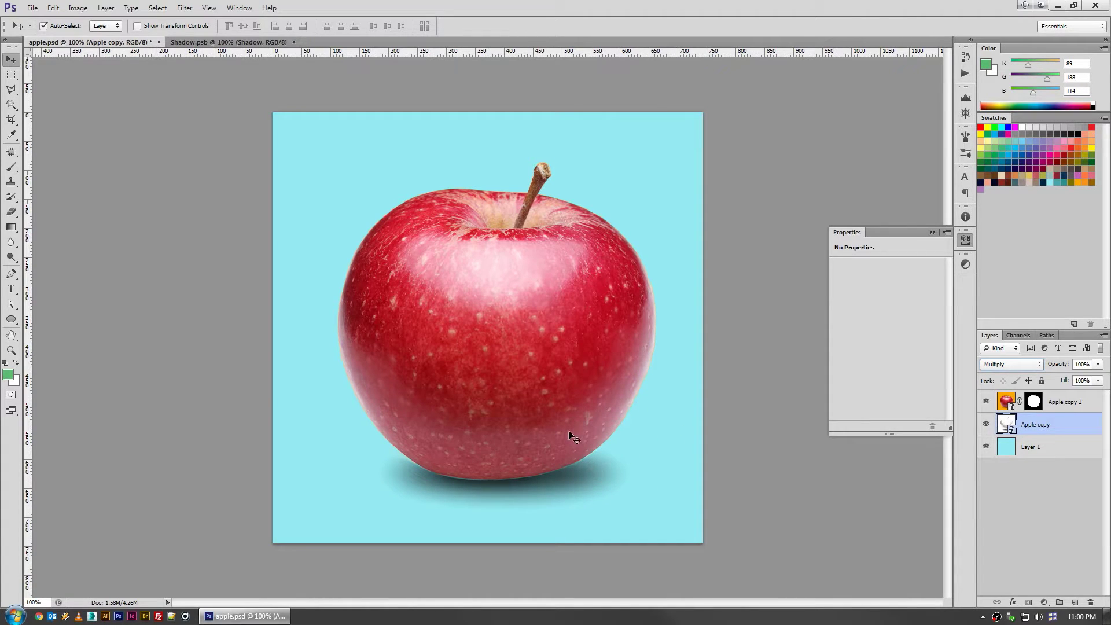
Recolour background Layer 1 to peach with Hue/Saturation: Hue -150, Saturation +43.
left_click(1041, 454)
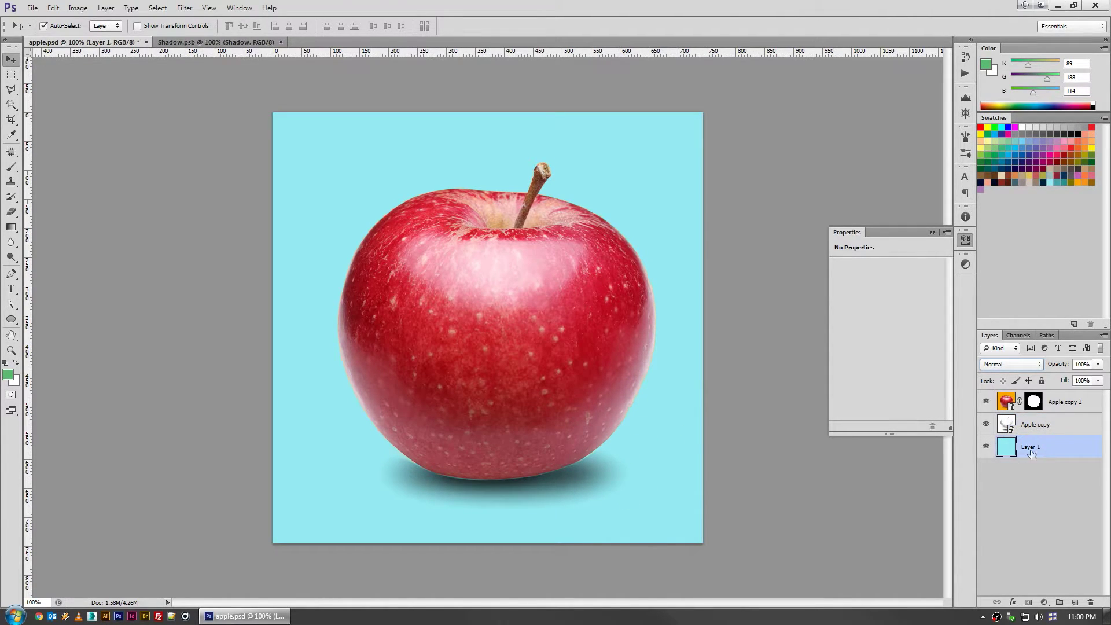
key("ctrl+u")
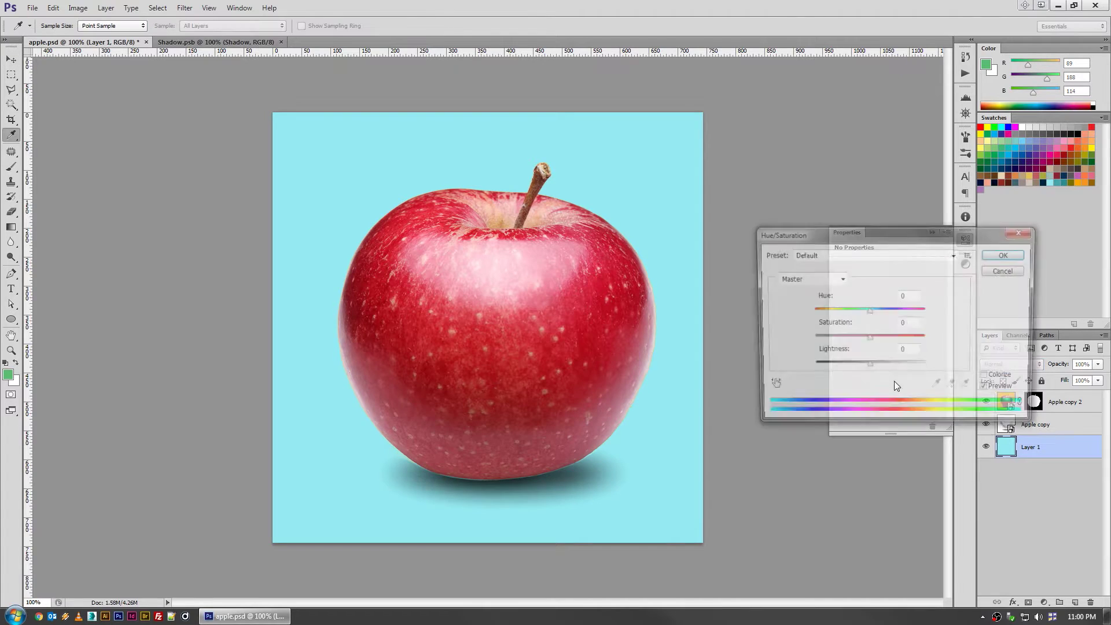
left_click_drag(868, 338, 818, 316)
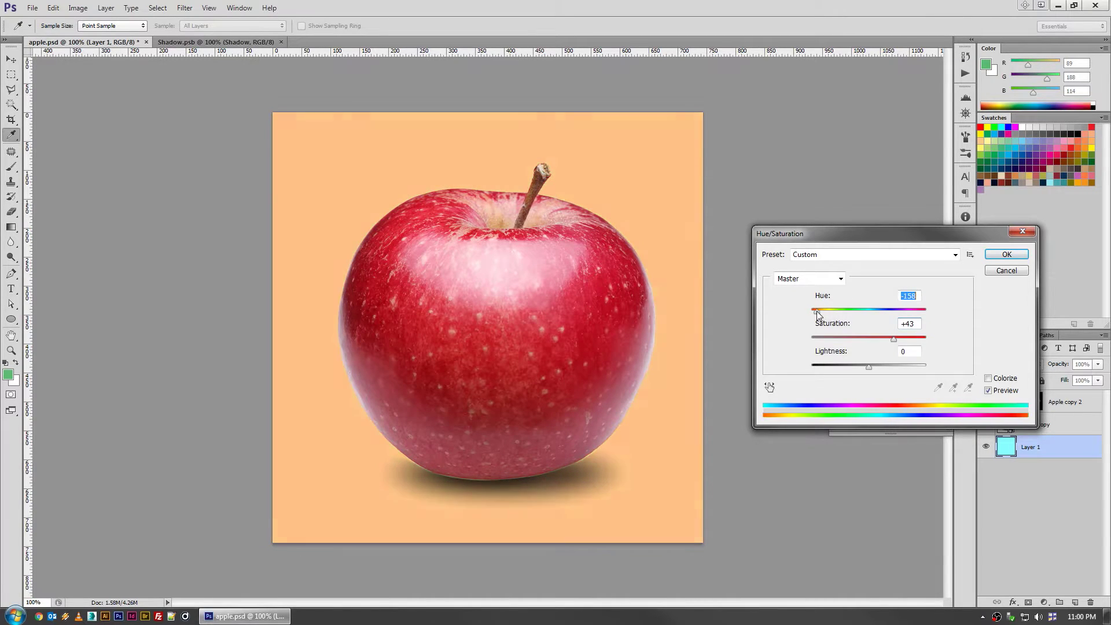
left_click(1006, 255)
Toggle the shadow and top apple visibility to inspect, then open Apple copy 2's smart-object contents.
key("v")
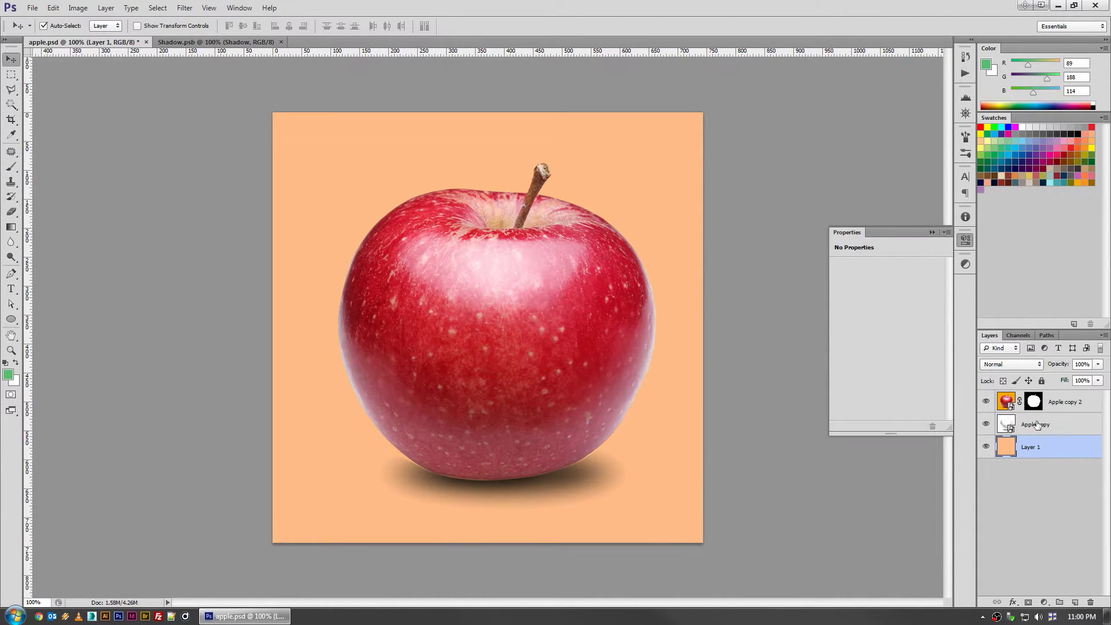
left_click(1055, 405)
left_click(1035, 428, "shift")
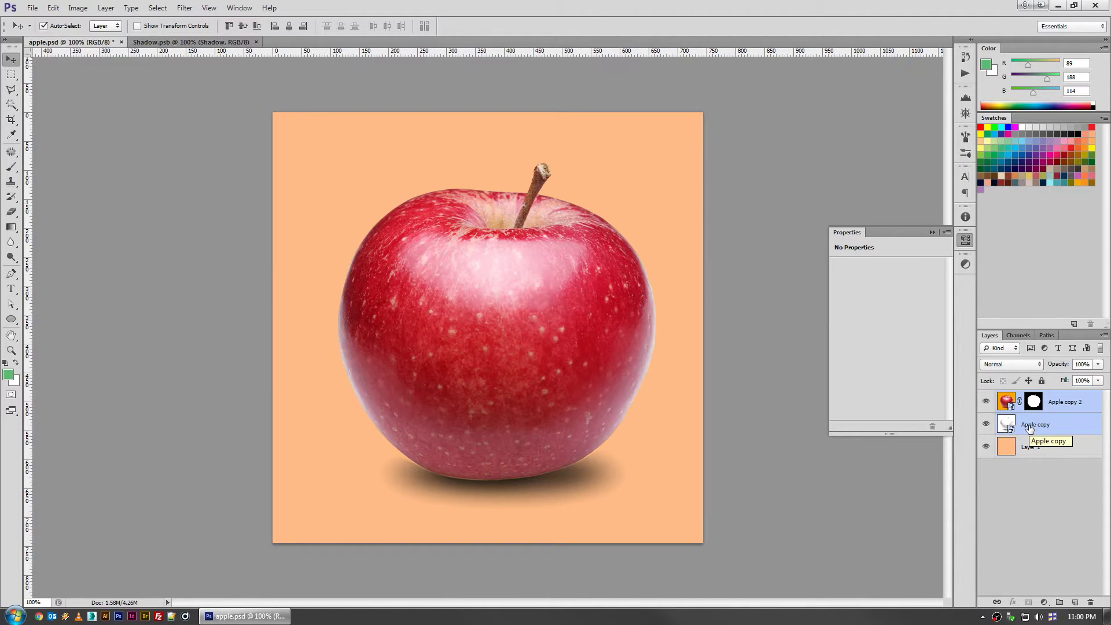
left_click(1024, 429)
left_click(985, 425)
left_click(985, 425)
left_click(986, 402)
left_click(987, 402)
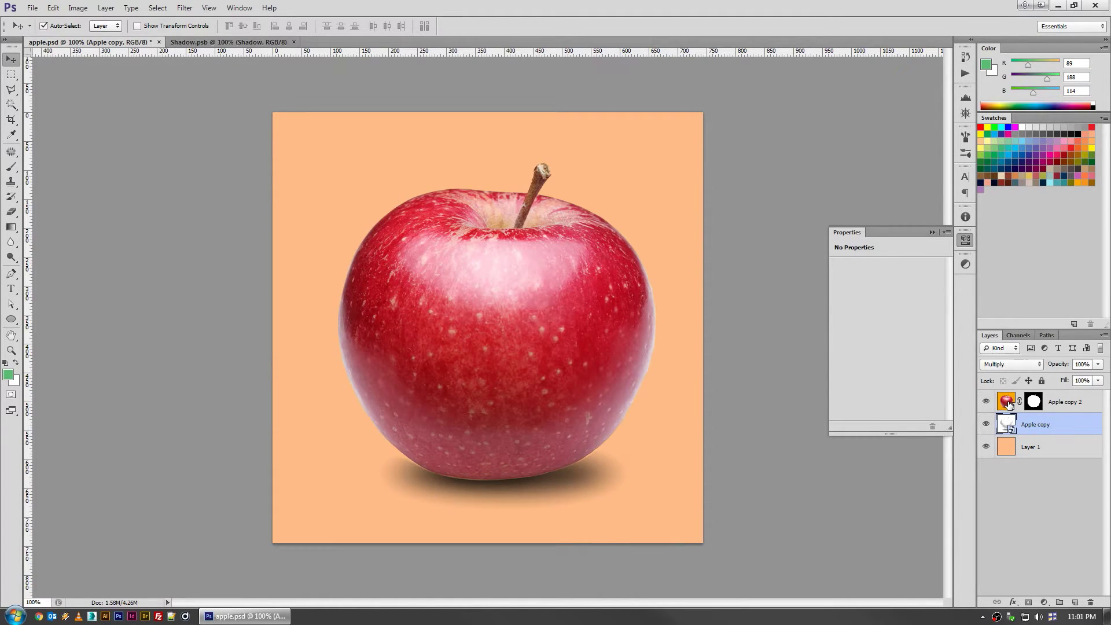
double_click(1006, 402)
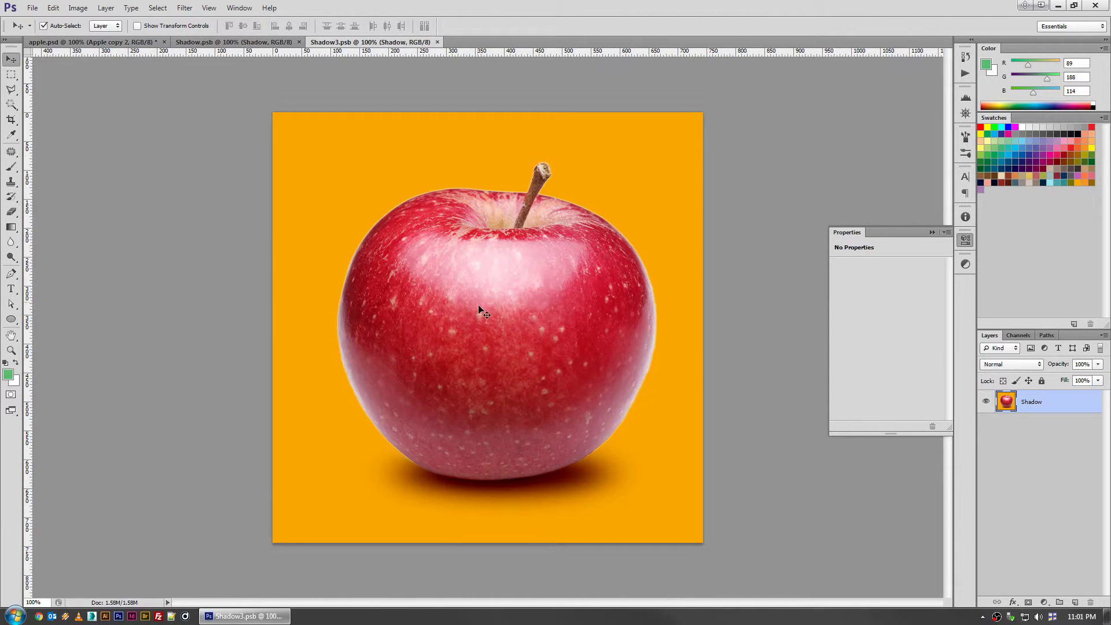
Close Shadow3.psb, link Apple copy with Apple copy 2, and move the pair left.
left_click(437, 41)
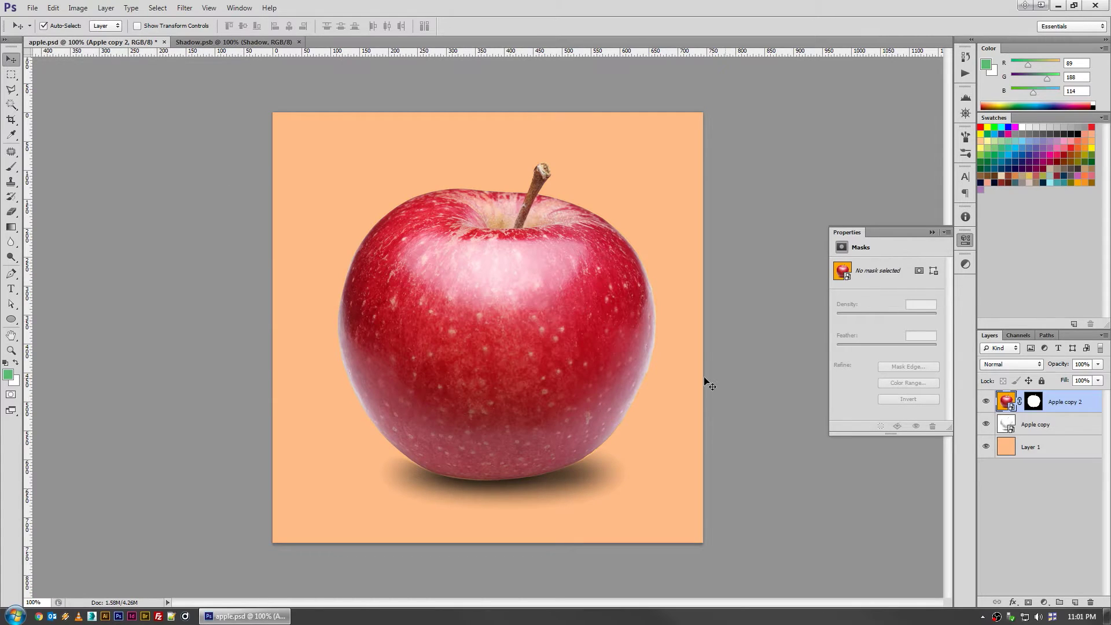
left_click(985, 404)
left_click(985, 403)
left_click(1011, 429)
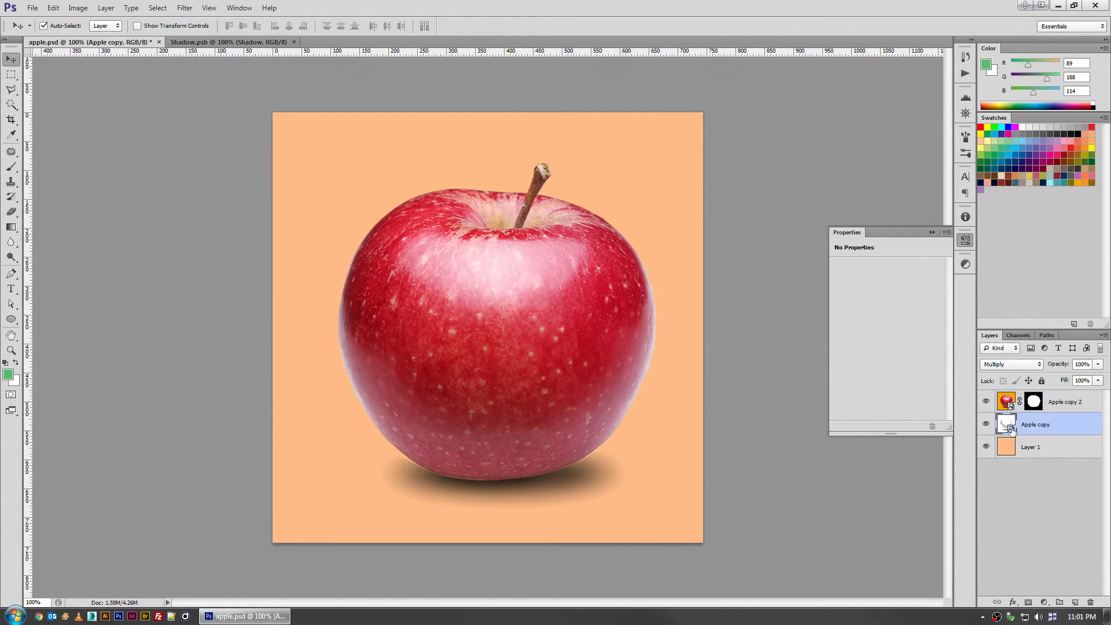
left_click(1067, 407, "shift")
left_click(997, 602)
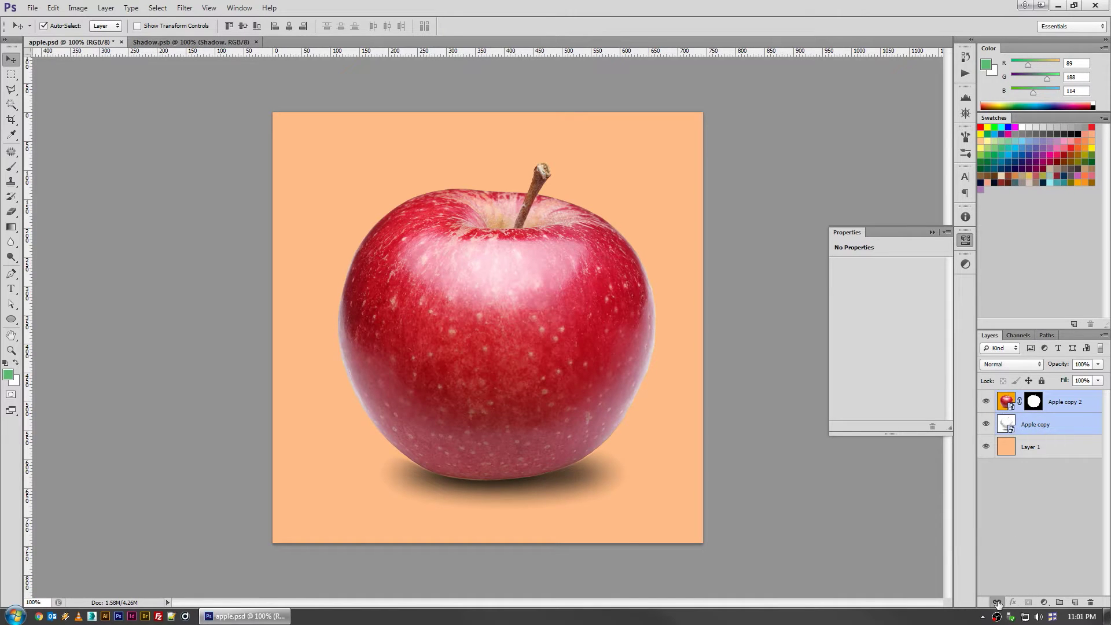
left_click_drag(567, 275, 546, 300)
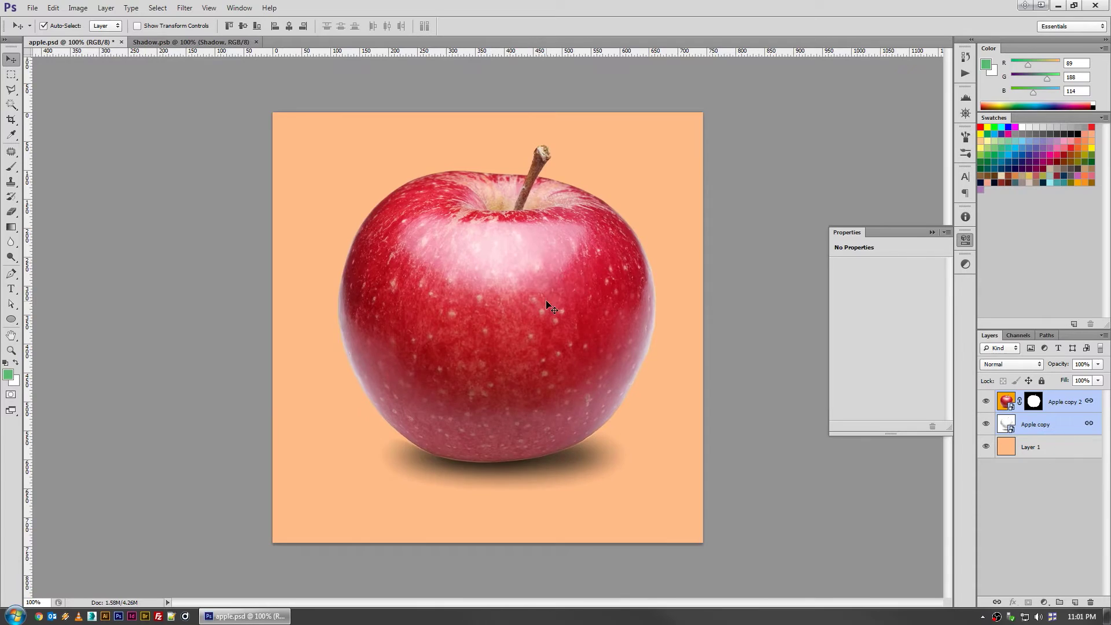
Shrink the linked apple to about 75% and enlarge the front copy to about 124%.
key("ctrl+minus")
key("ctrl+t")
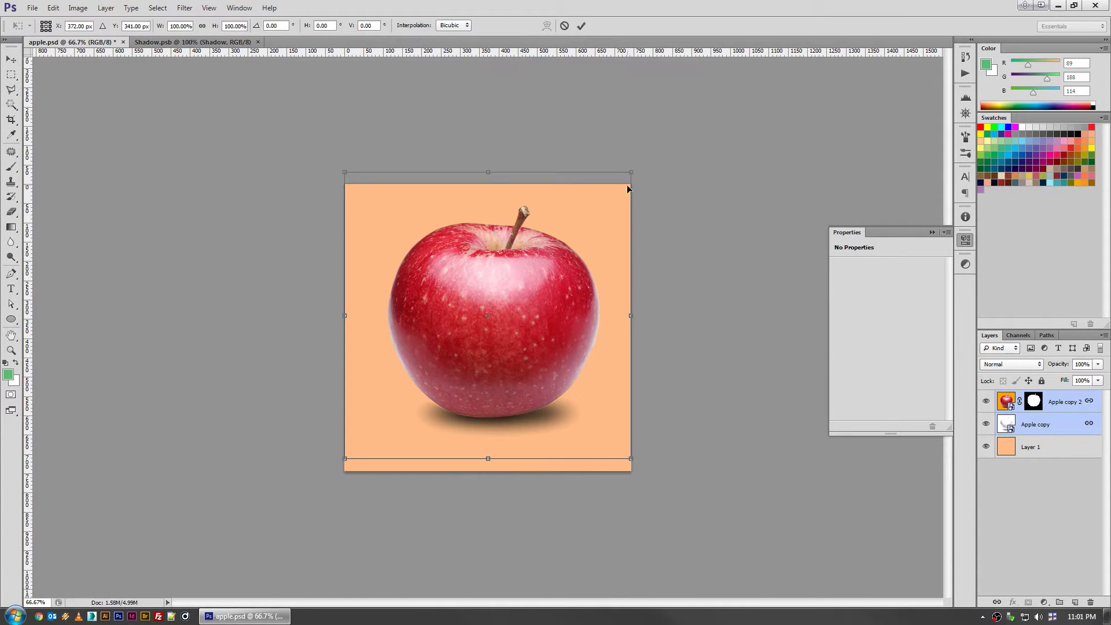
left_click_drag(629, 185, 577, 331)
key("Return")
key("ctrl+t")
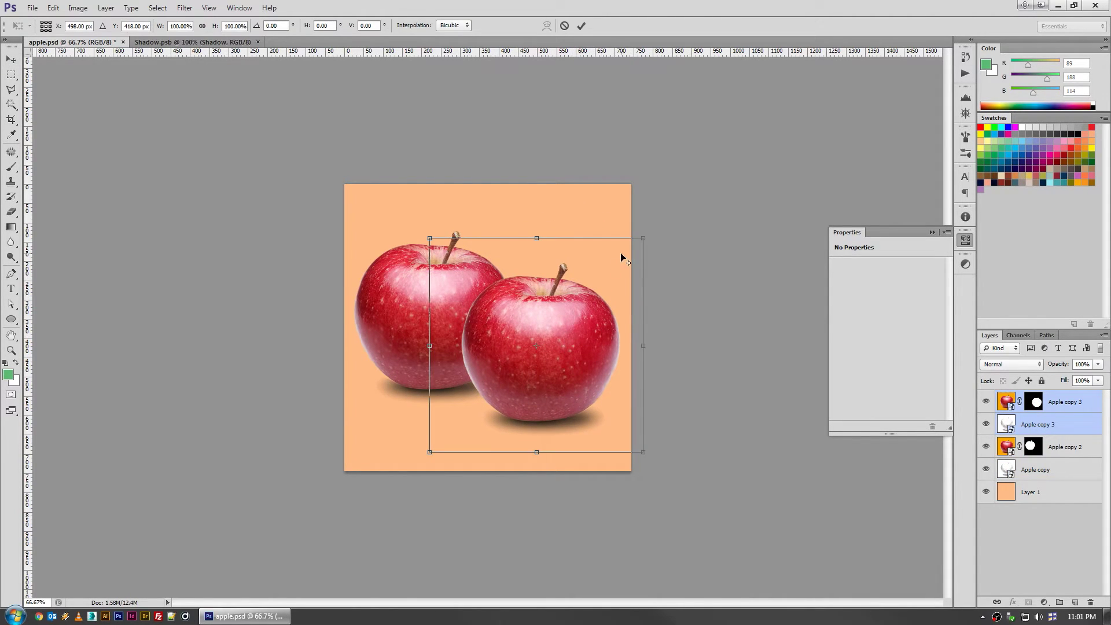
left_click_drag(642, 238, 665, 200)
left_click_drag(587, 328, 575, 317)
key("Return")
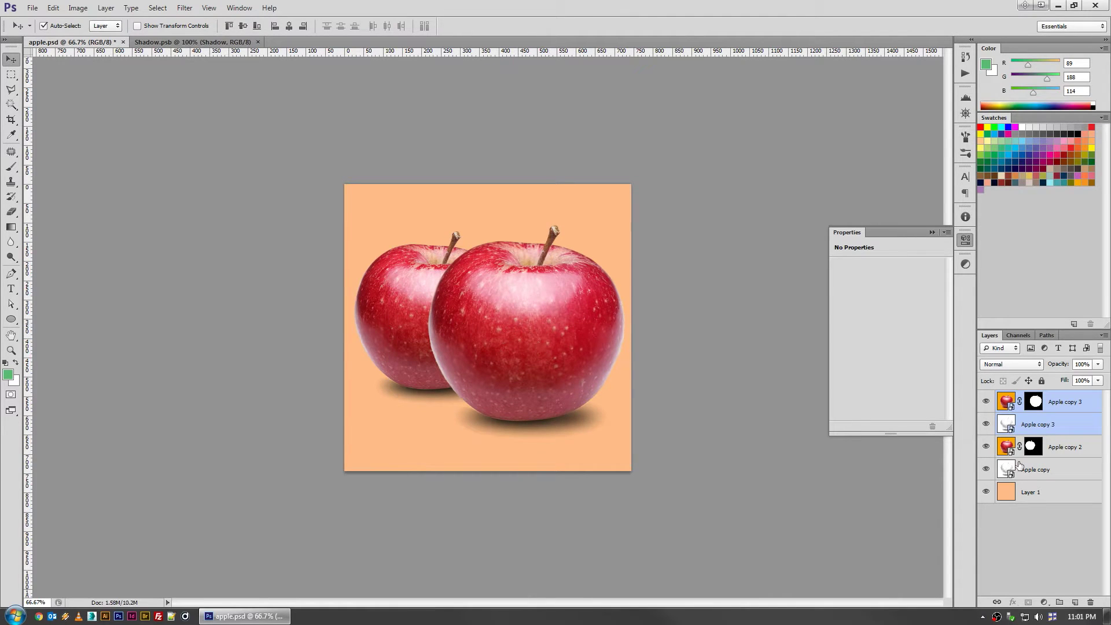
Add a mask to Apple copy, paint out the left shadow in black, and feather it 24.3 px.
left_click(1038, 473)
left_click(1026, 602)
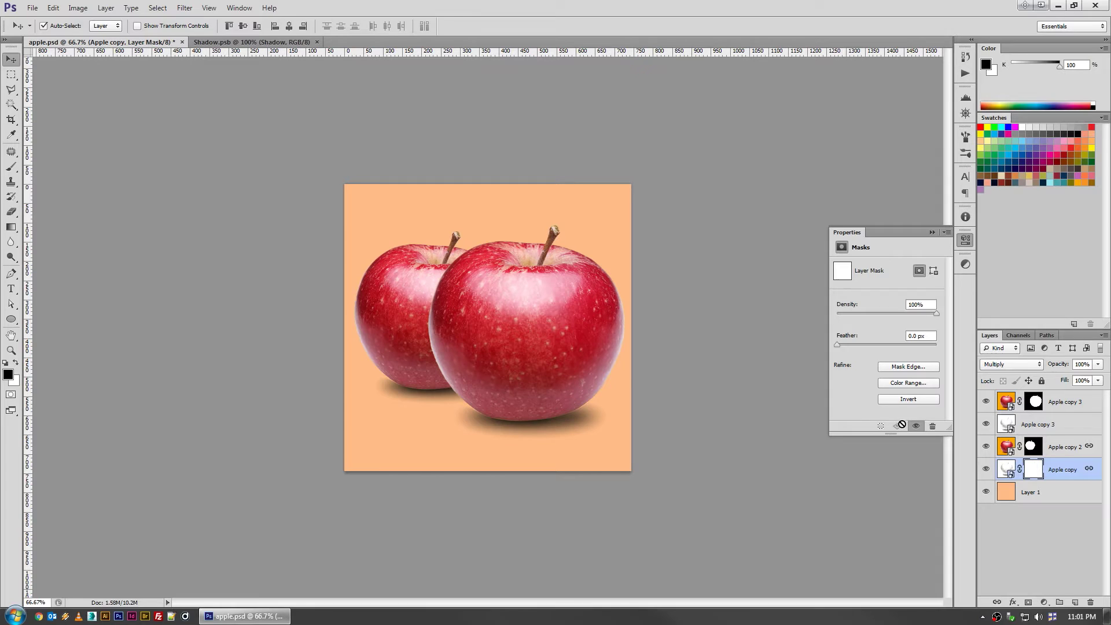
key("b")
right_click(397, 379)
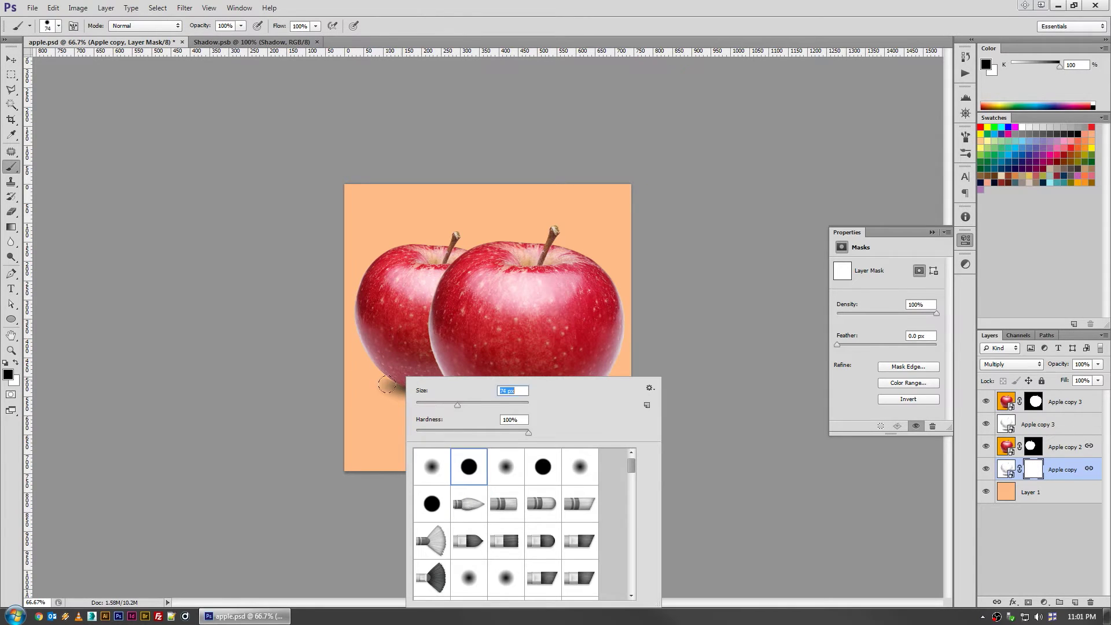
left_click(388, 360)
mouse_move(363, 379)
left_mouse_down()
mouse_move(383, 398)
mouse_move(373, 387)
mouse_move(420, 405)
left_mouse_up()
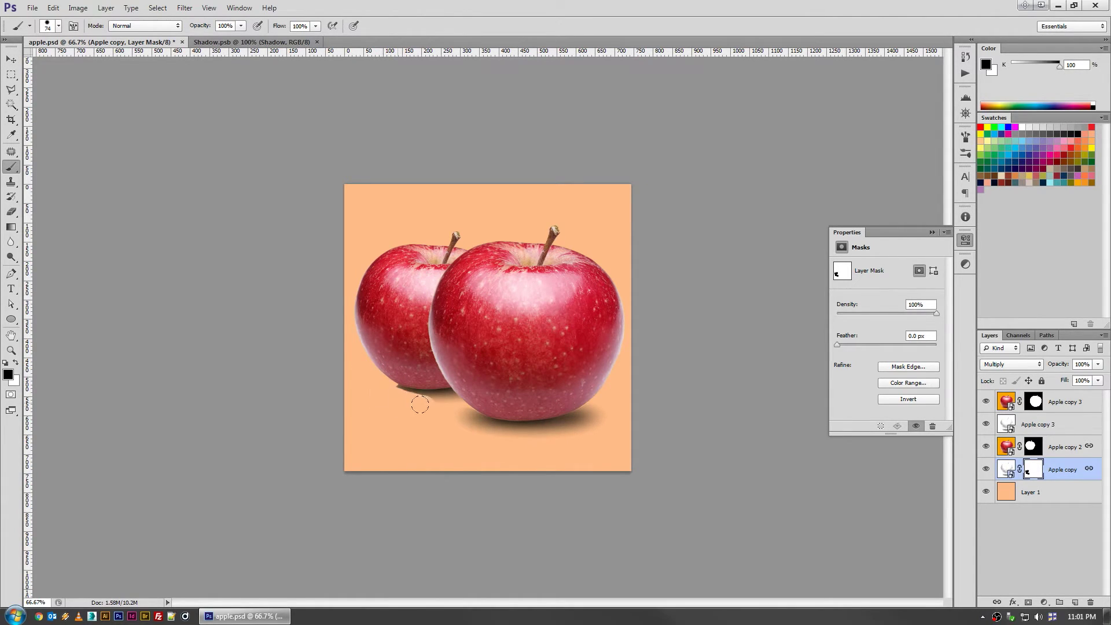
left_click_drag(867, 343, 881, 344)
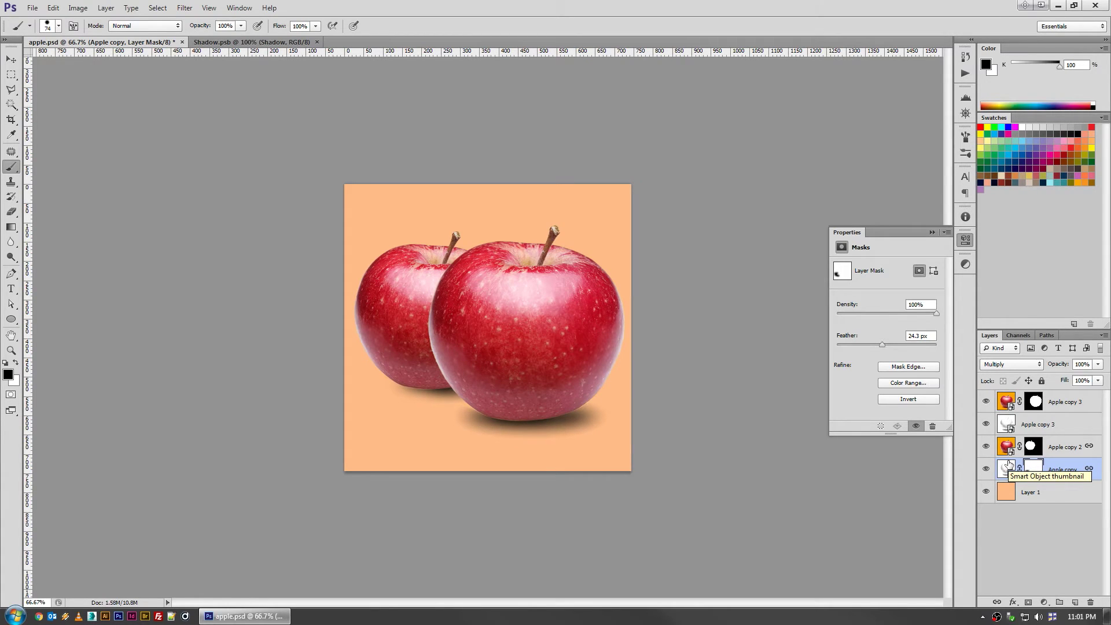
left_click(1029, 423)
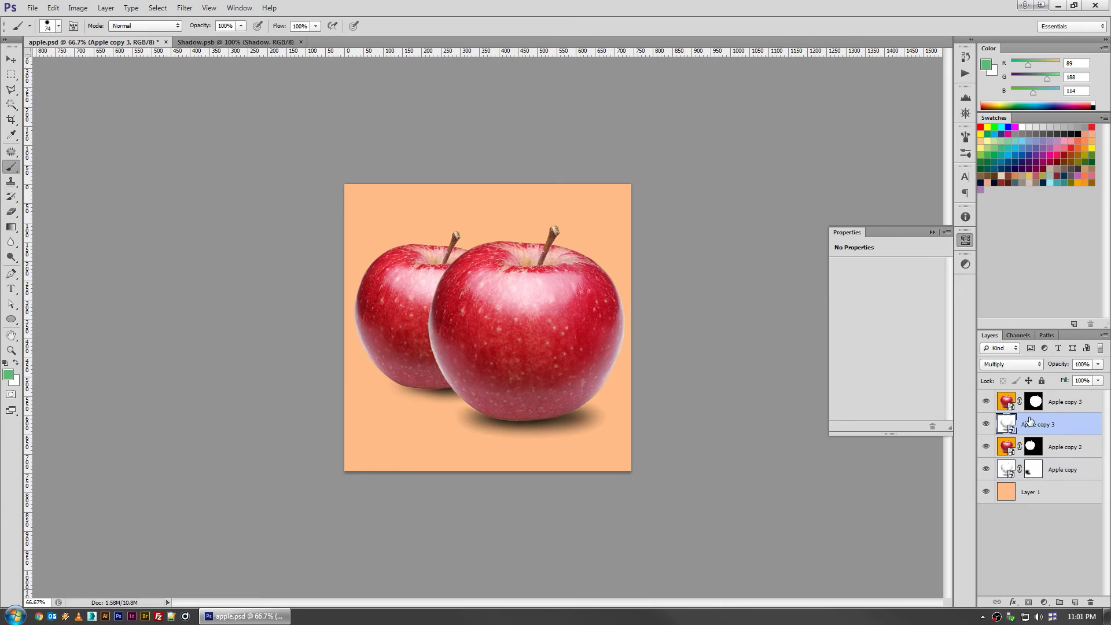